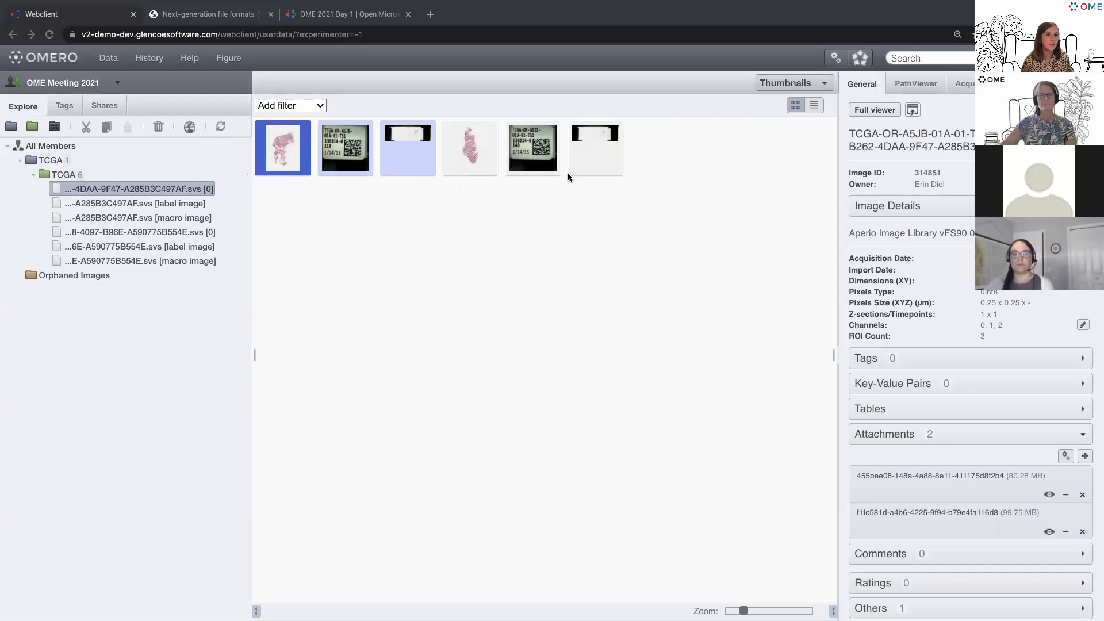
- Open the first whole-slide image of the TCGA dataset in PathViewer
{"action": "double_click", "coordinate": [296, 171]}
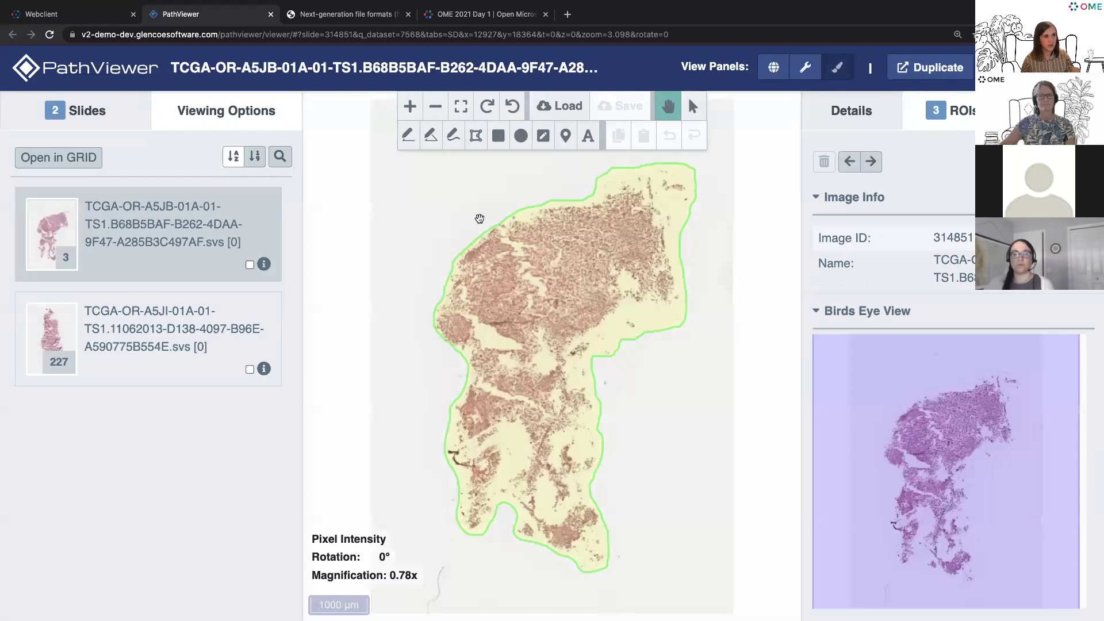
{"action": "left_click", "coordinate": [751, 340]}
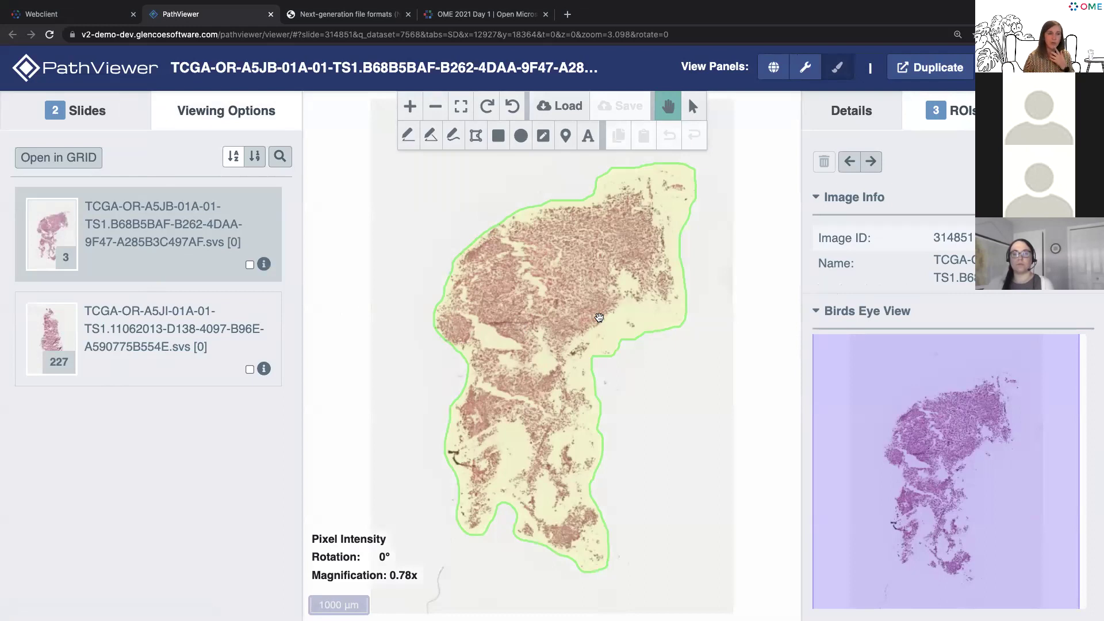
- Look through the slide's image info and its label and macro images, and restore the Birds Eye View
{"action": "left_click", "coordinate": [831, 316]}
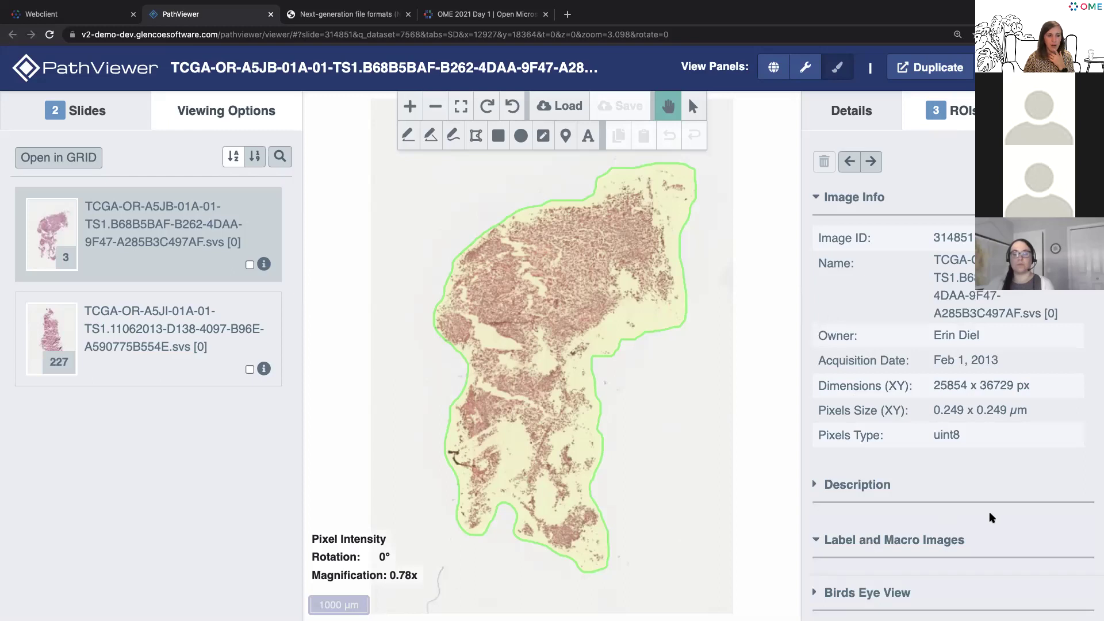
{"action": "scroll", "coordinate": [995, 513], "scroll_direction": "down", "scroll_amount": 3}
{"action": "scroll", "coordinate": [1080, 513], "scroll_direction": "down", "scroll_amount": 3}
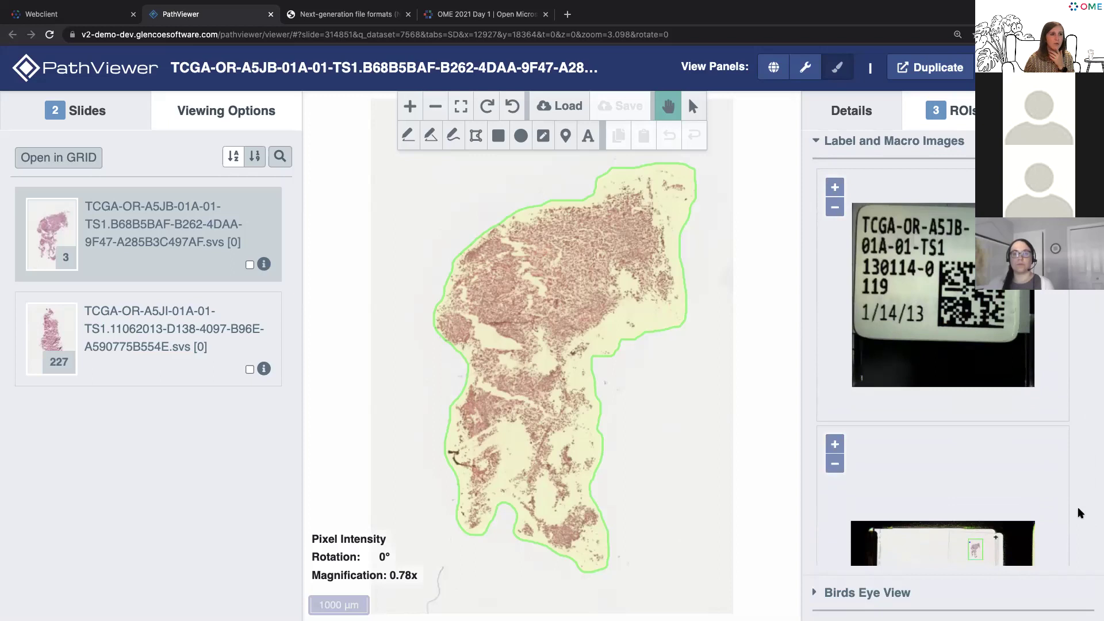
{"action": "scroll", "coordinate": [1079, 512], "scroll_direction": "up", "scroll_amount": 2}
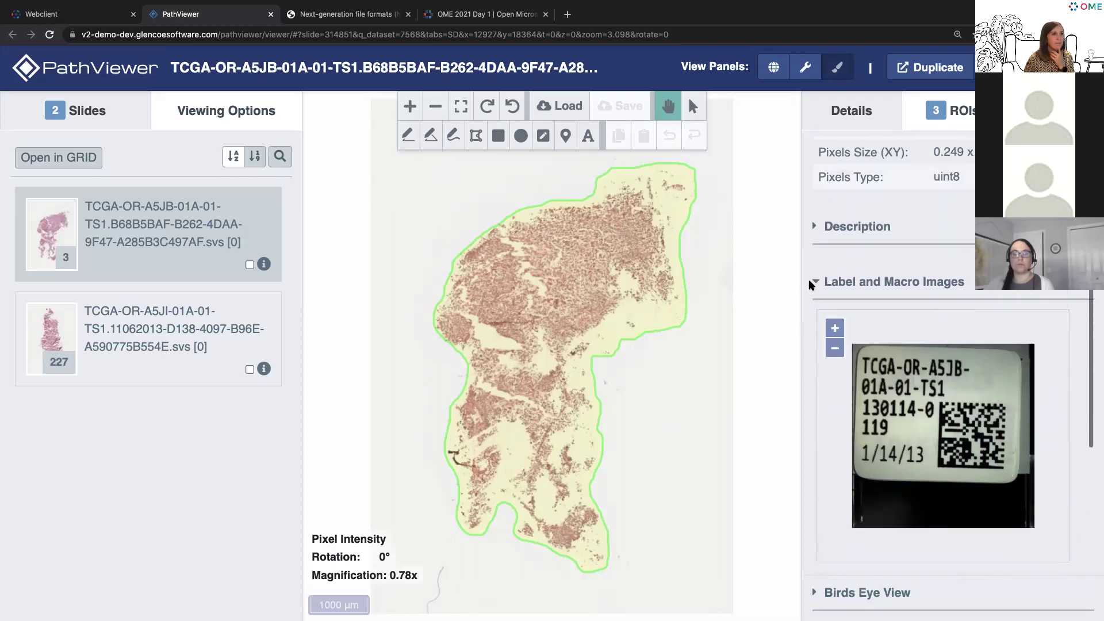
{"action": "left_click", "coordinate": [814, 282]}
{"action": "left_click", "coordinate": [815, 591]}
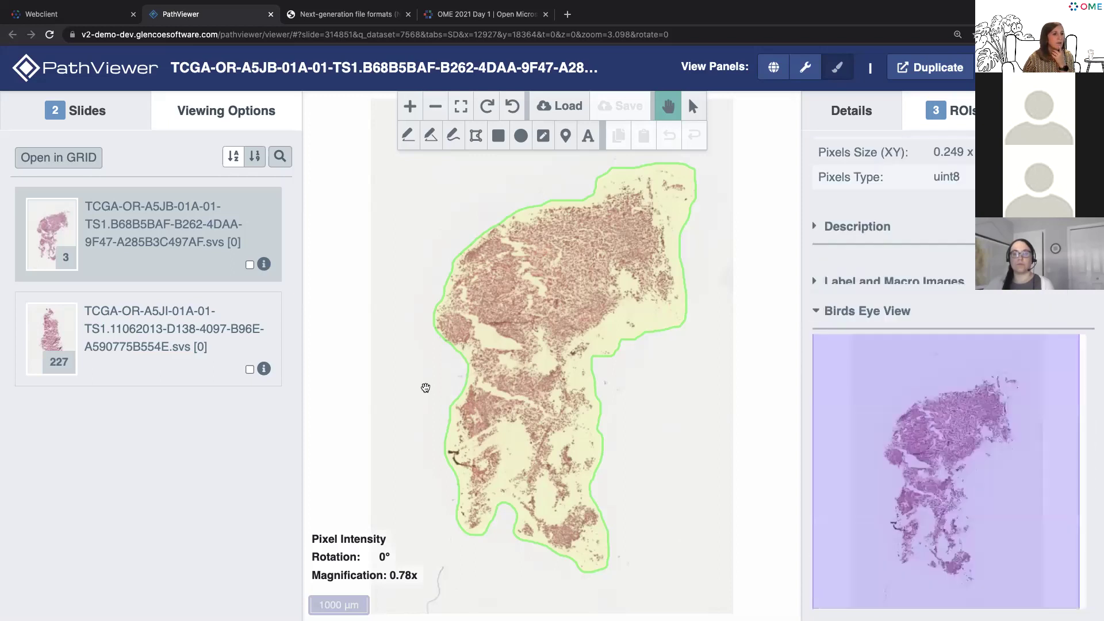
- Examine the viewing options, including the advanced channel settings of the Ungrouped channel group, and return to the slide list
{"action": "left_click", "coordinate": [205, 125]}
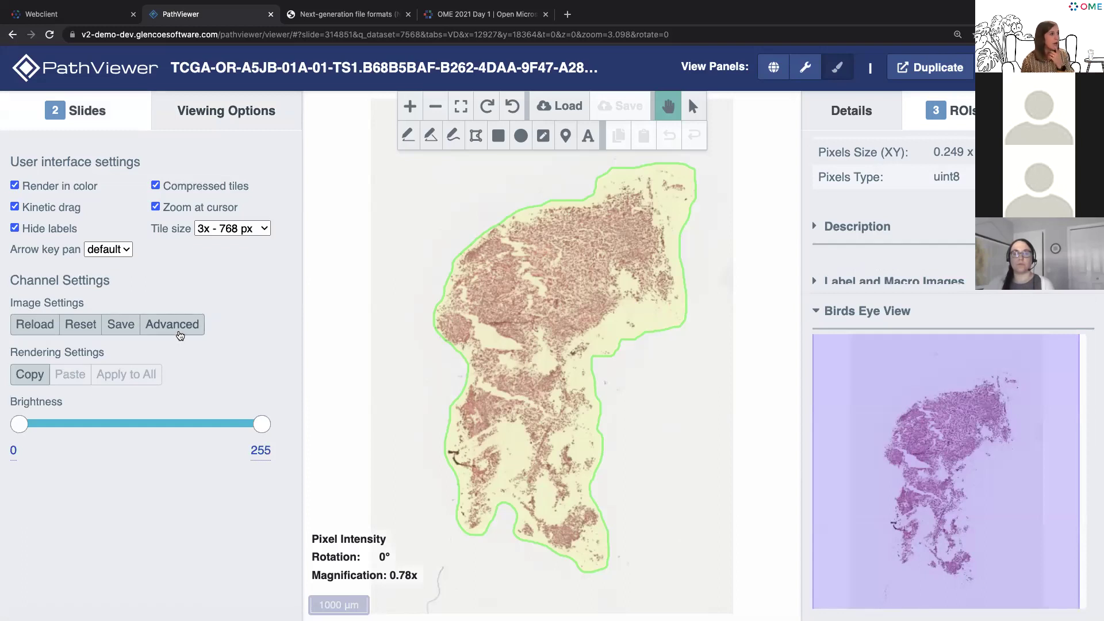
{"action": "left_click", "coordinate": [180, 337]}
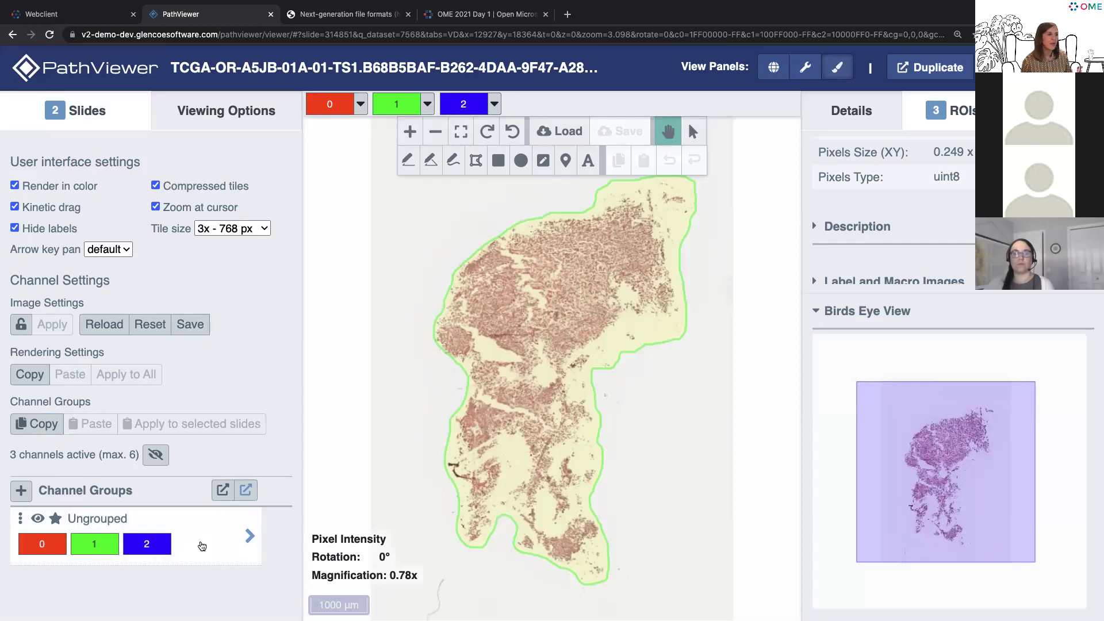
{"action": "left_click", "coordinate": [200, 544]}
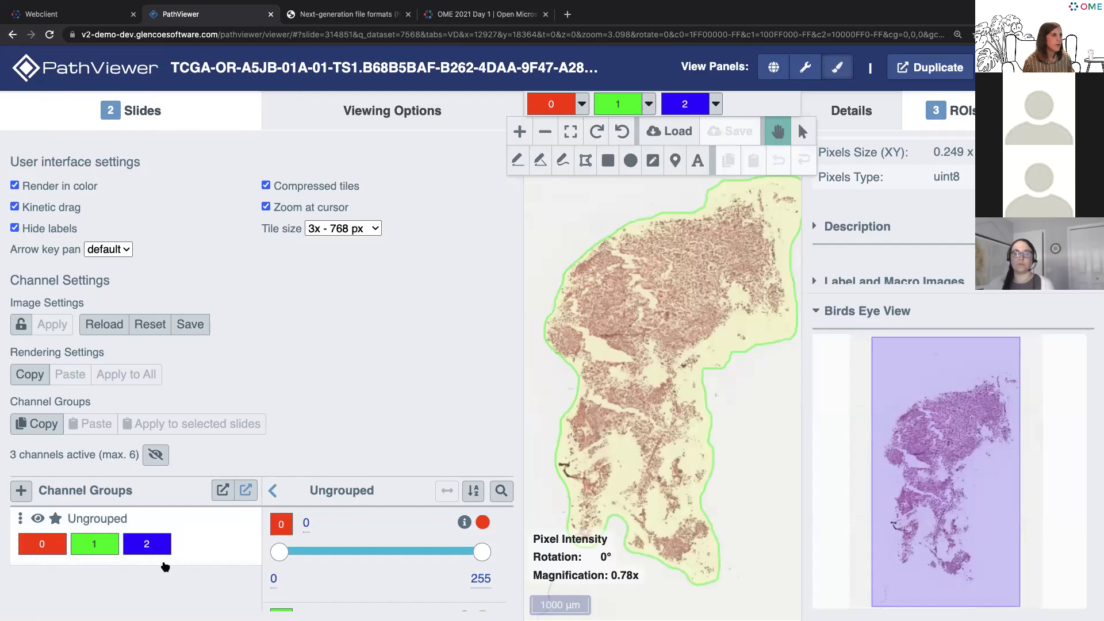
{"action": "left_click", "coordinate": [150, 324]}
{"action": "left_click", "coordinate": [650, 100]}
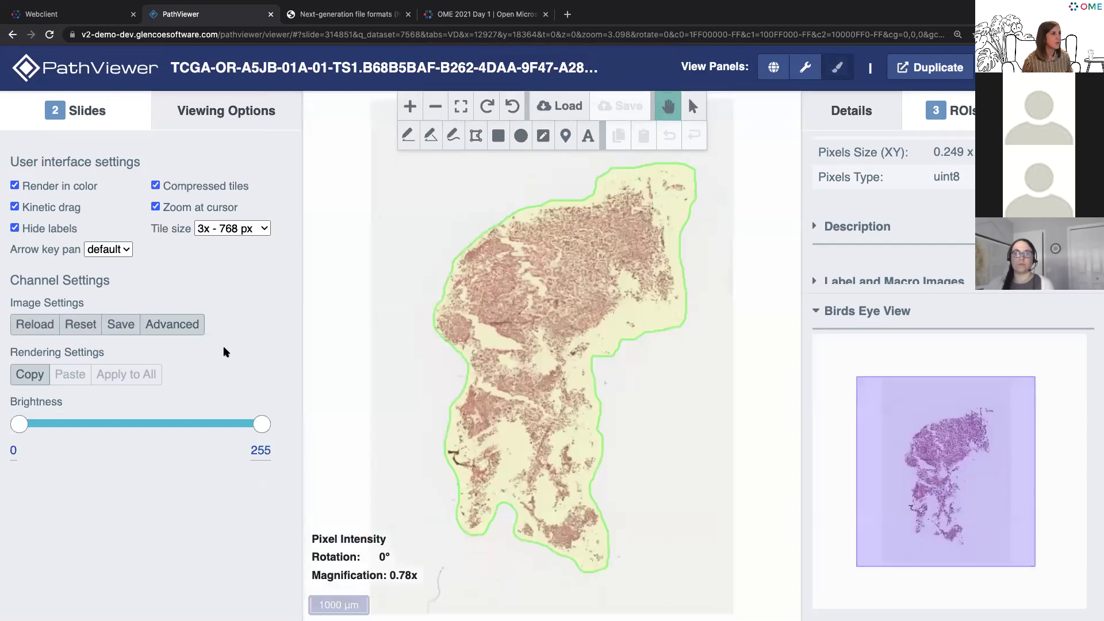
{"action": "left_click", "coordinate": [127, 121]}
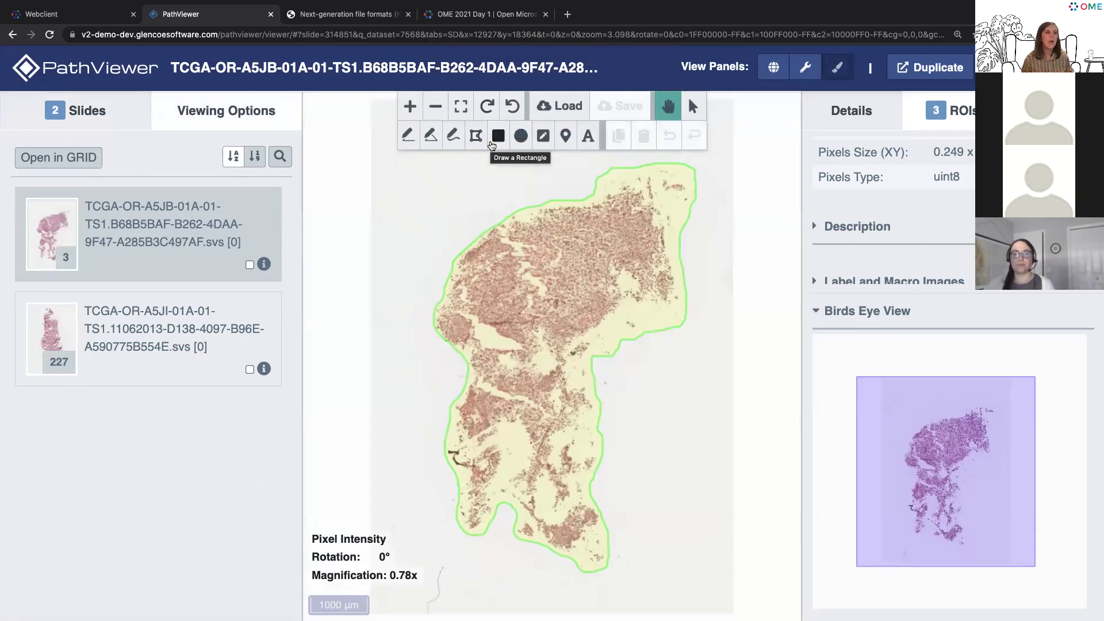
- Hide the tissue outline ROI on the open slide and return to the image details
{"action": "scroll", "coordinate": [495, 206], "scroll_direction": "up", "scroll_amount": 5}
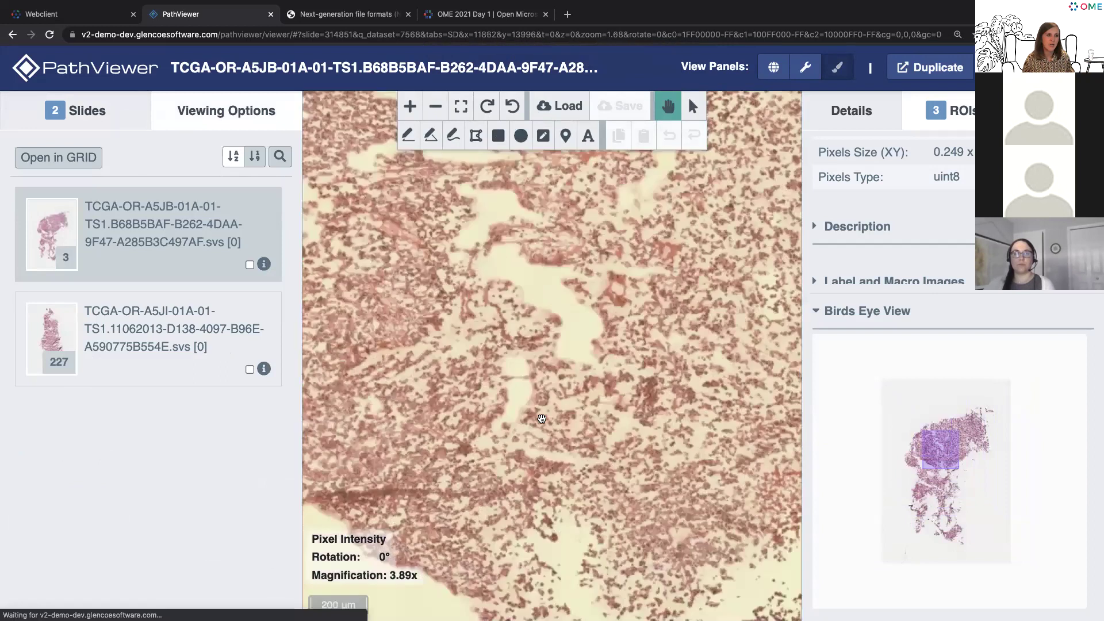
{"action": "left_click_drag", "start_coordinate": [527, 385], "coordinate": [470, 241]}
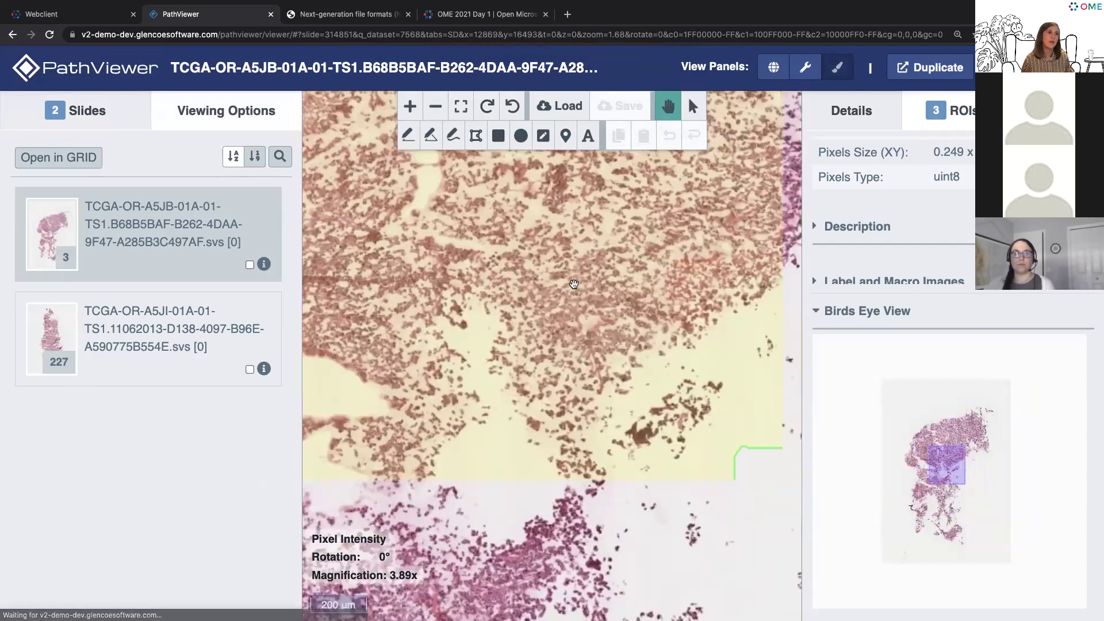
{"action": "scroll", "coordinate": [573, 284], "scroll_direction": "up", "scroll_amount": 3}
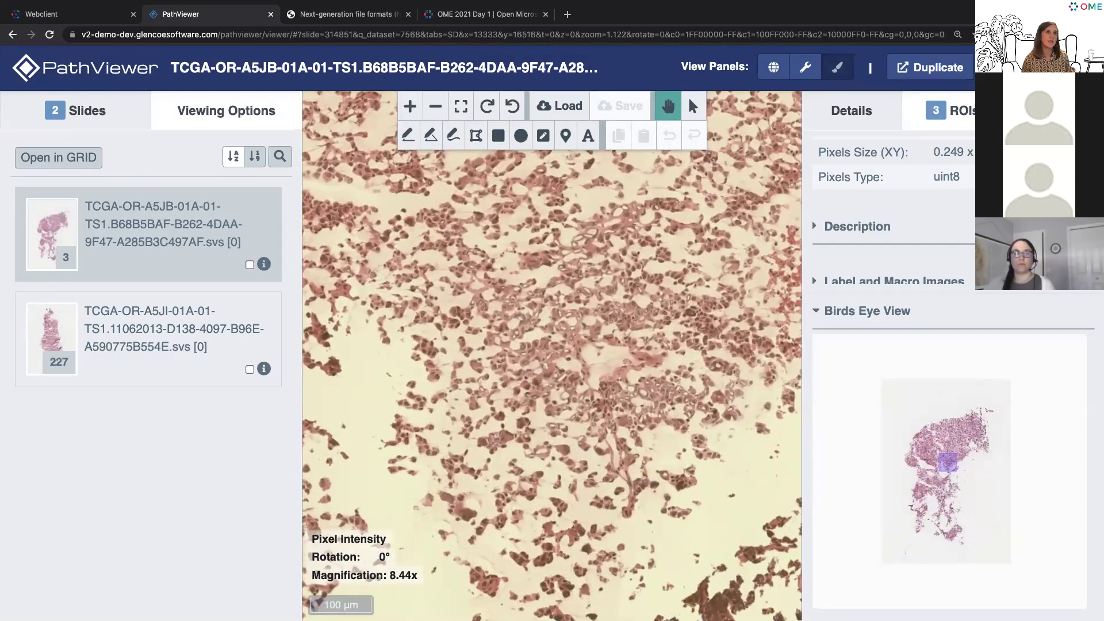
{"action": "left_click", "coordinate": [950, 111]}
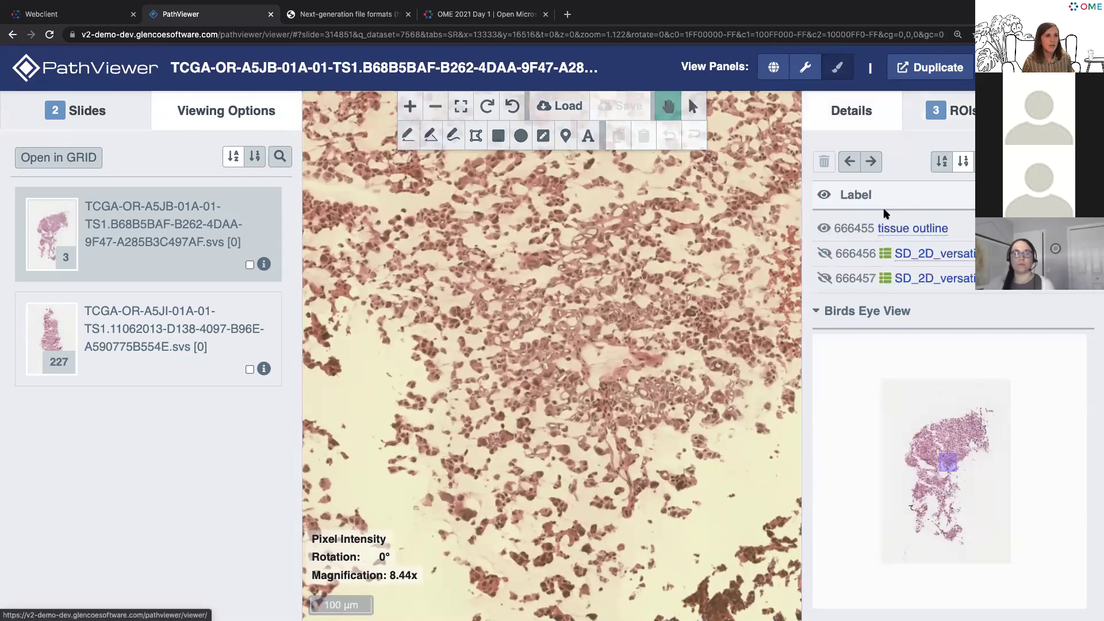
{"action": "left_click", "coordinate": [853, 115]}
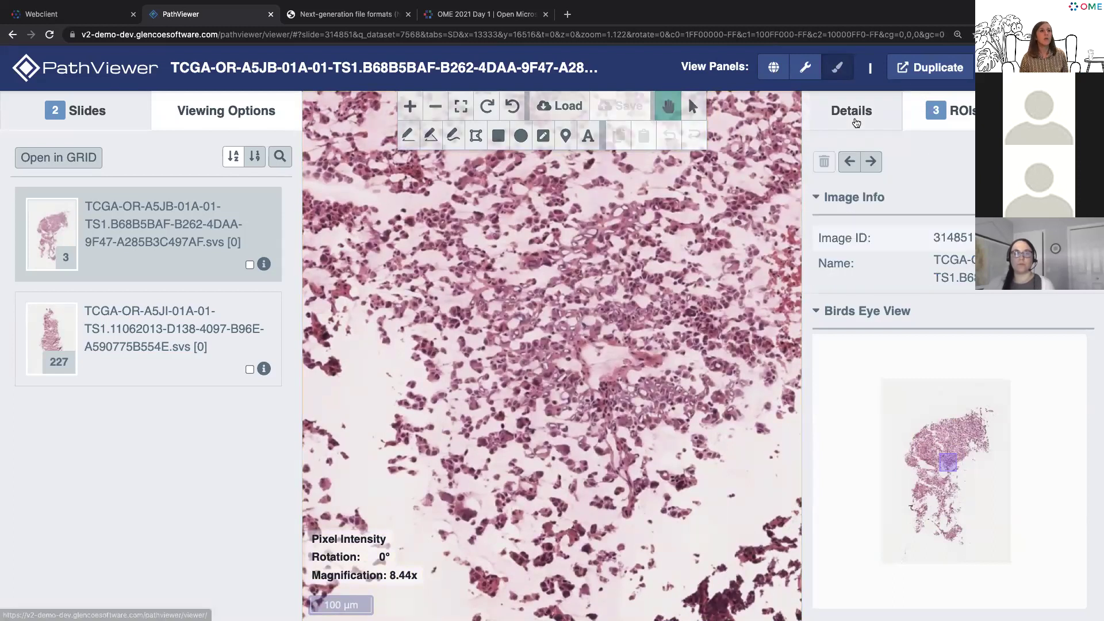
- Examine the slide without its outline, from the whole-tissue overview to cellular detail at about 20x magnification
{"action": "scroll", "coordinate": [454, 347], "scroll_direction": "down", "scroll_amount": 1}
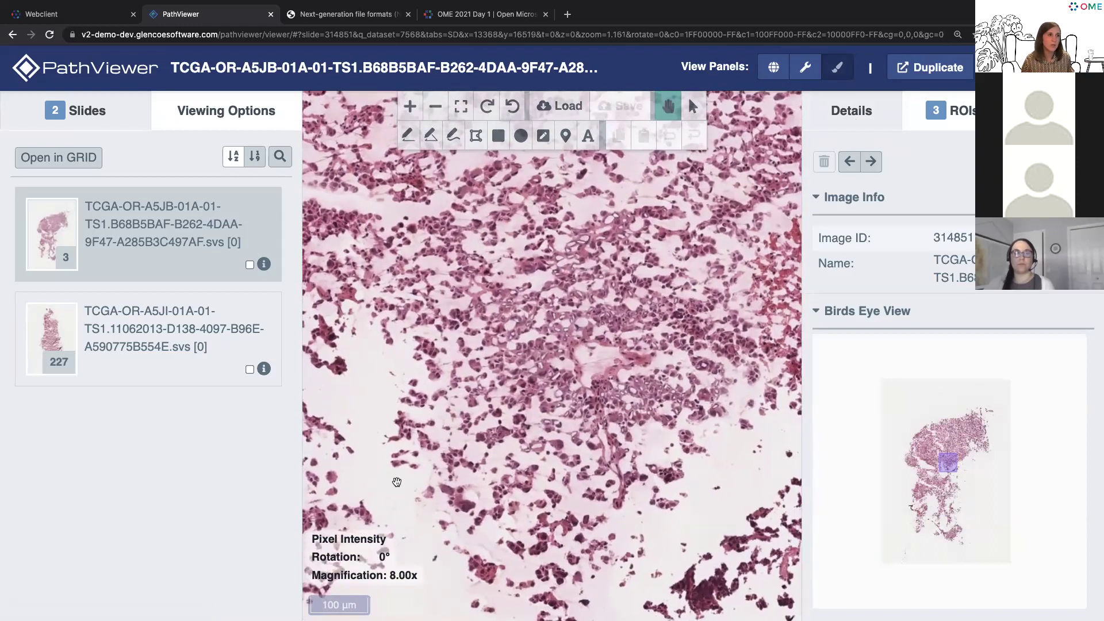
{"action": "scroll", "coordinate": [492, 394], "scroll_direction": "down", "scroll_amount": 3}
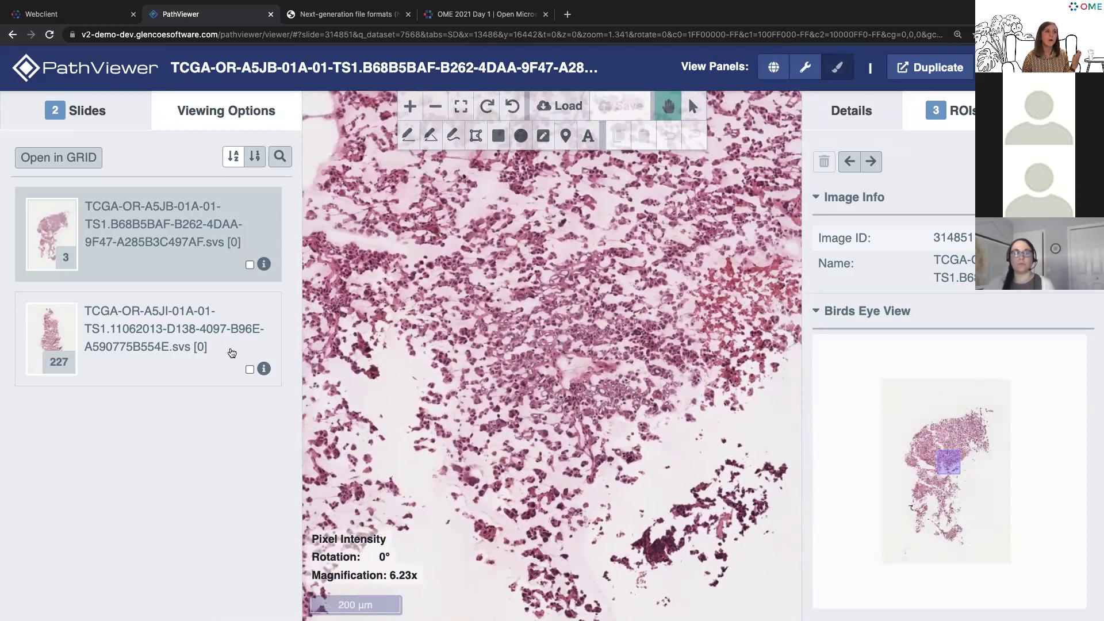
{"action": "scroll", "coordinate": [446, 389], "scroll_direction": "down", "scroll_amount": 5}
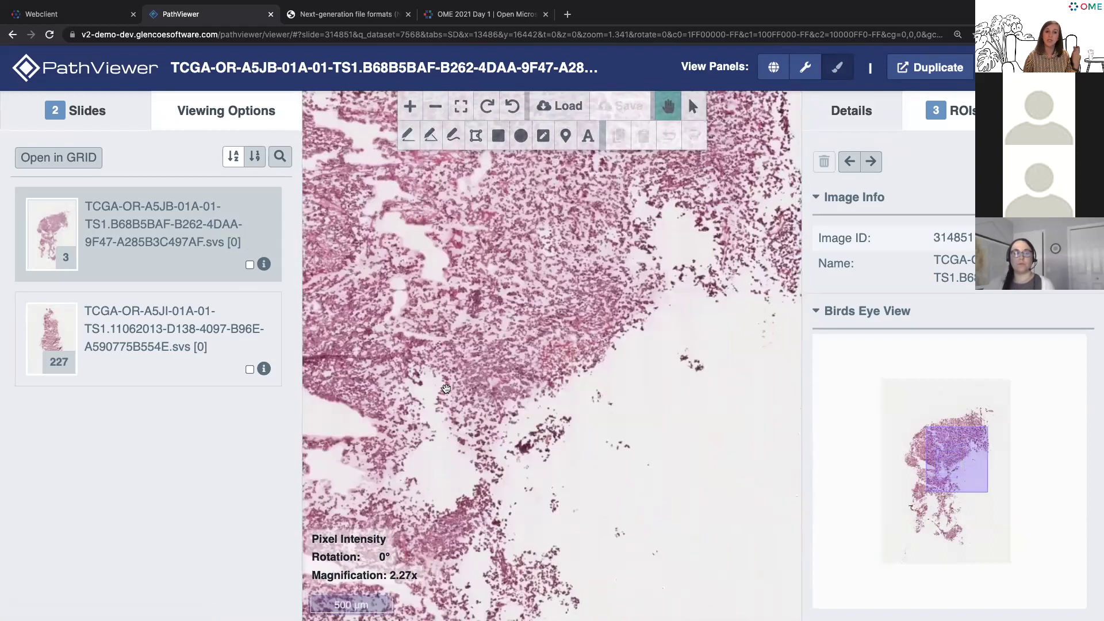
{"action": "scroll", "coordinate": [447, 389], "scroll_direction": "down", "scroll_amount": 5}
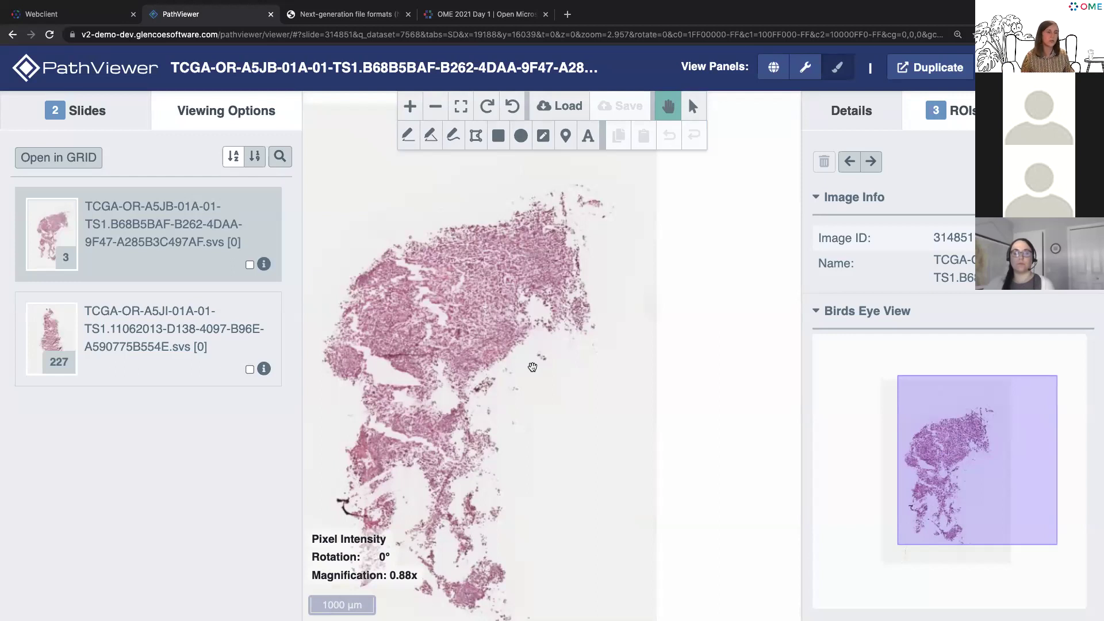
{"action": "left_click_drag", "start_coordinate": [506, 328], "coordinate": [589, 325]}
{"action": "scroll", "coordinate": [519, 281], "scroll_direction": "down", "scroll_amount": 2}
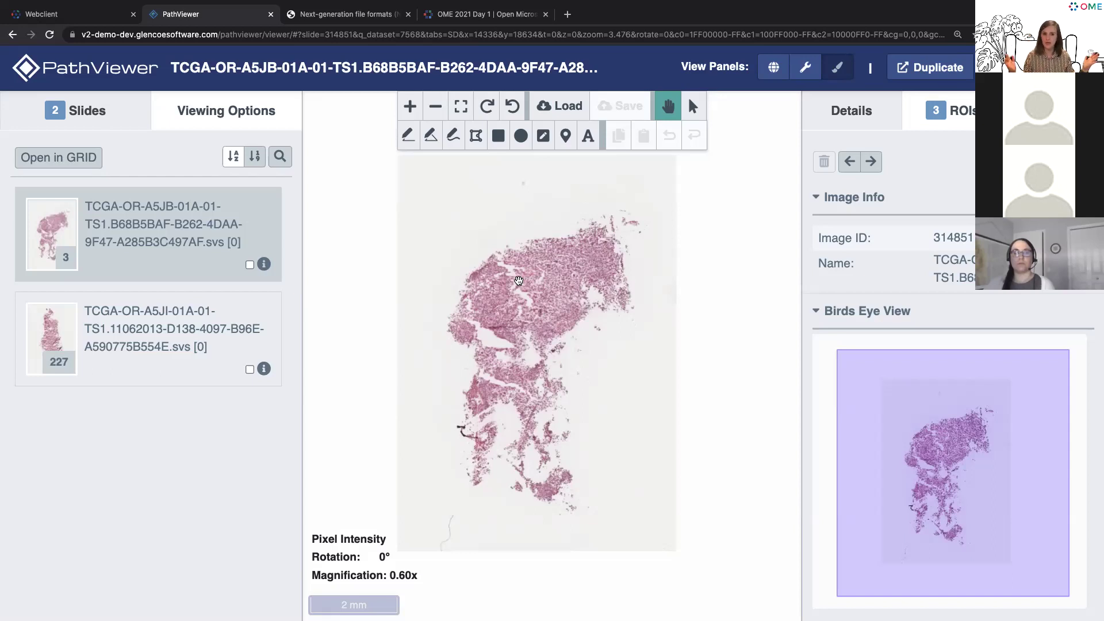
{"action": "scroll", "coordinate": [519, 280], "scroll_direction": "up", "scroll_amount": 1}
{"action": "scroll", "coordinate": [519, 280], "scroll_direction": "up", "scroll_amount": 1}
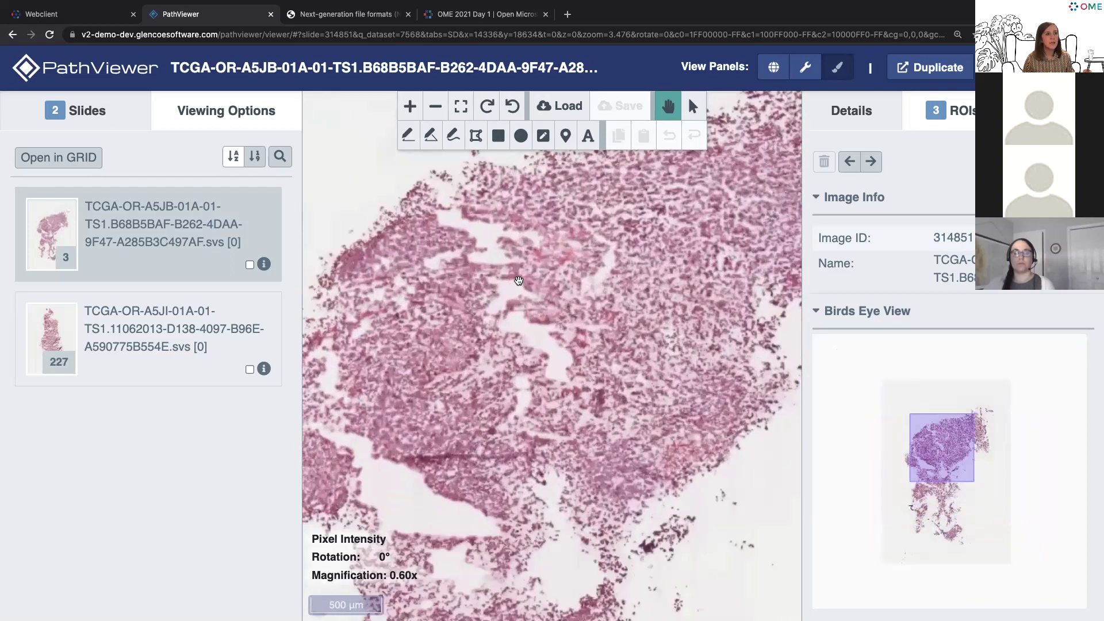
{"action": "scroll", "coordinate": [518, 280], "scroll_direction": "up", "scroll_amount": 8}
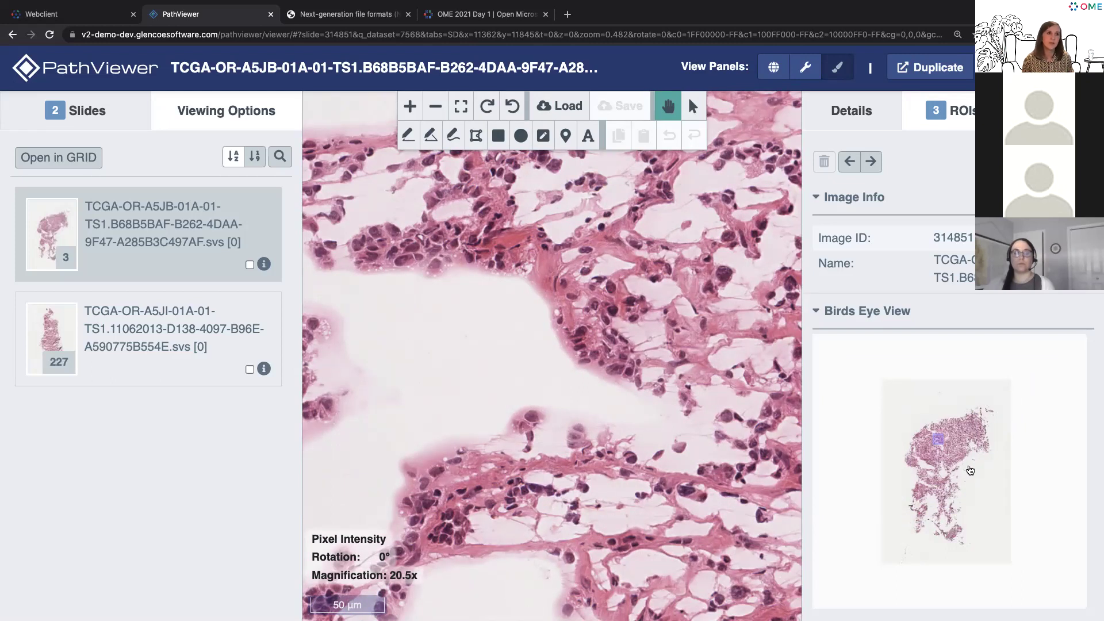
- Collapse the Birds Eye View and show the tissue outline ROI over the slide again
{"action": "left_click", "coordinate": [886, 318]}
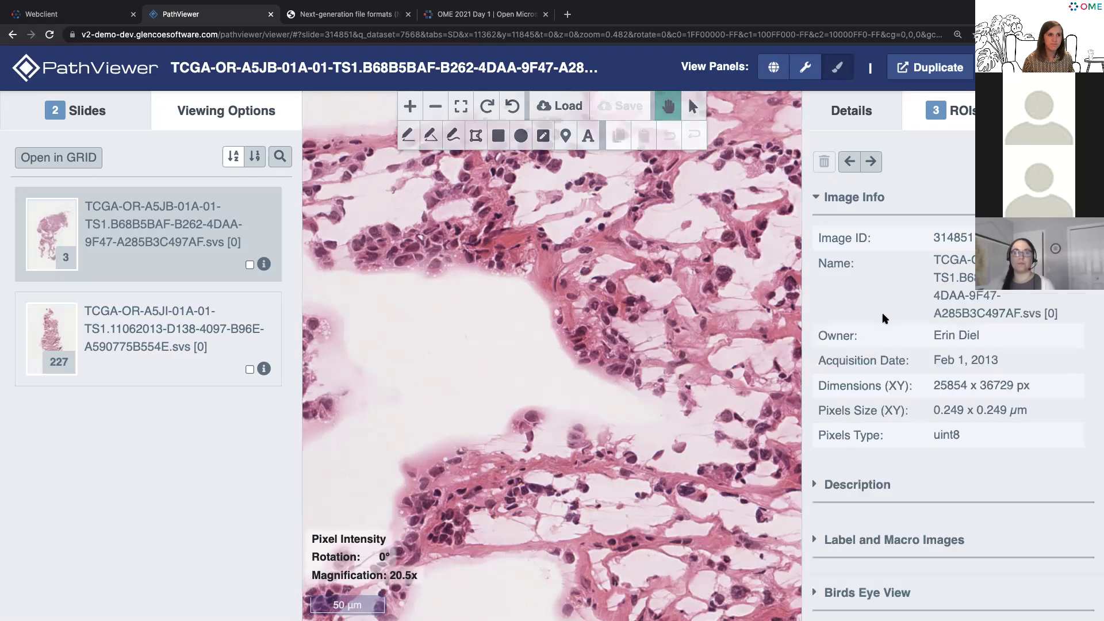
{"action": "left_click", "coordinate": [949, 111]}
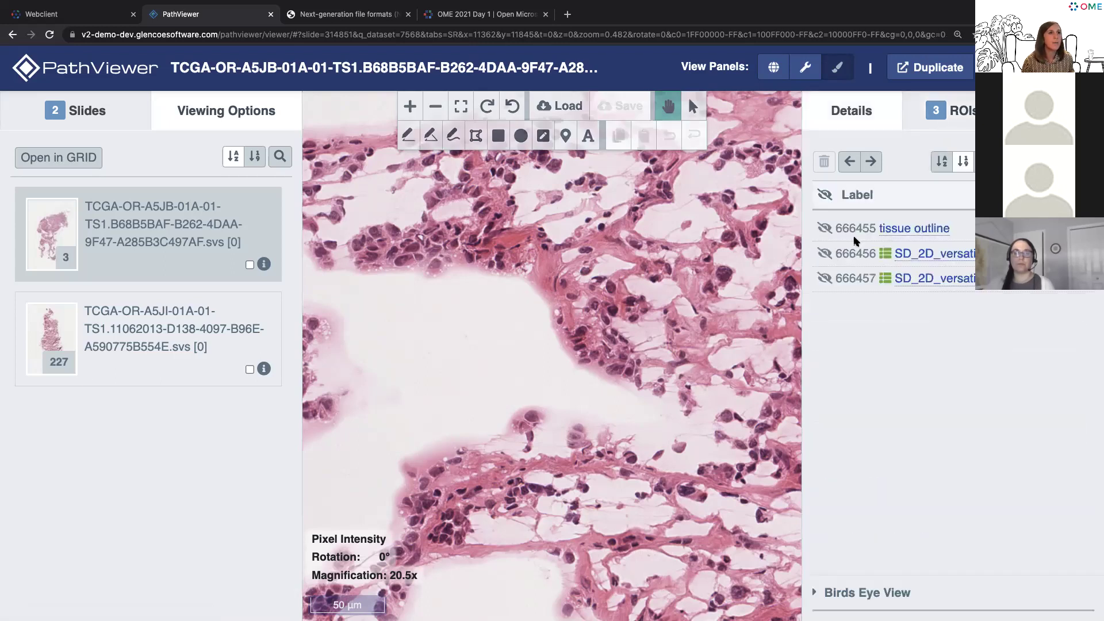
{"action": "left_click", "coordinate": [823, 229]}
{"action": "scroll", "coordinate": [610, 339], "scroll_direction": "down", "scroll_amount": 2}
{"action": "scroll", "coordinate": [606, 343], "scroll_direction": "down", "scroll_amount": 4}
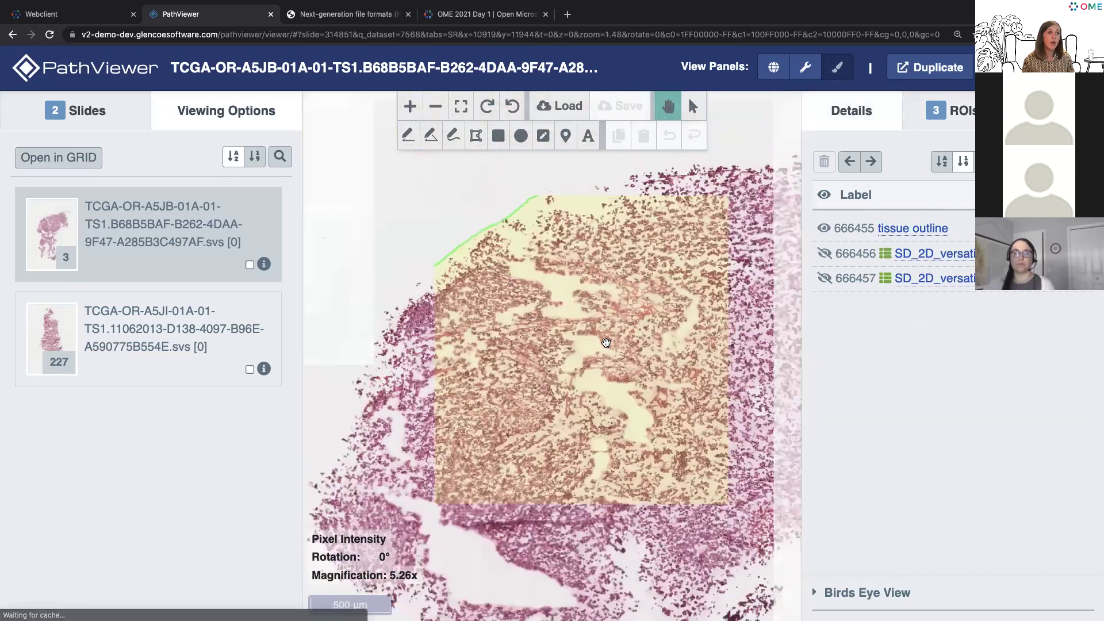
{"action": "scroll", "coordinate": [606, 343], "scroll_direction": "down", "scroll_amount": 4}
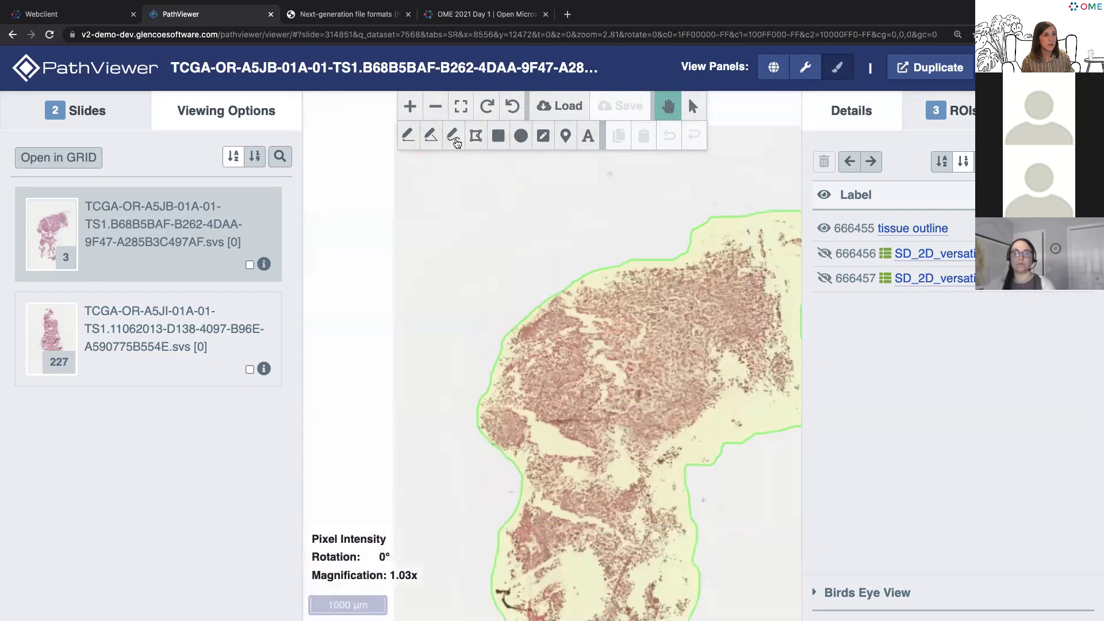
{"action": "scroll", "coordinate": [586, 267], "scroll_direction": "down", "scroll_amount": 1}
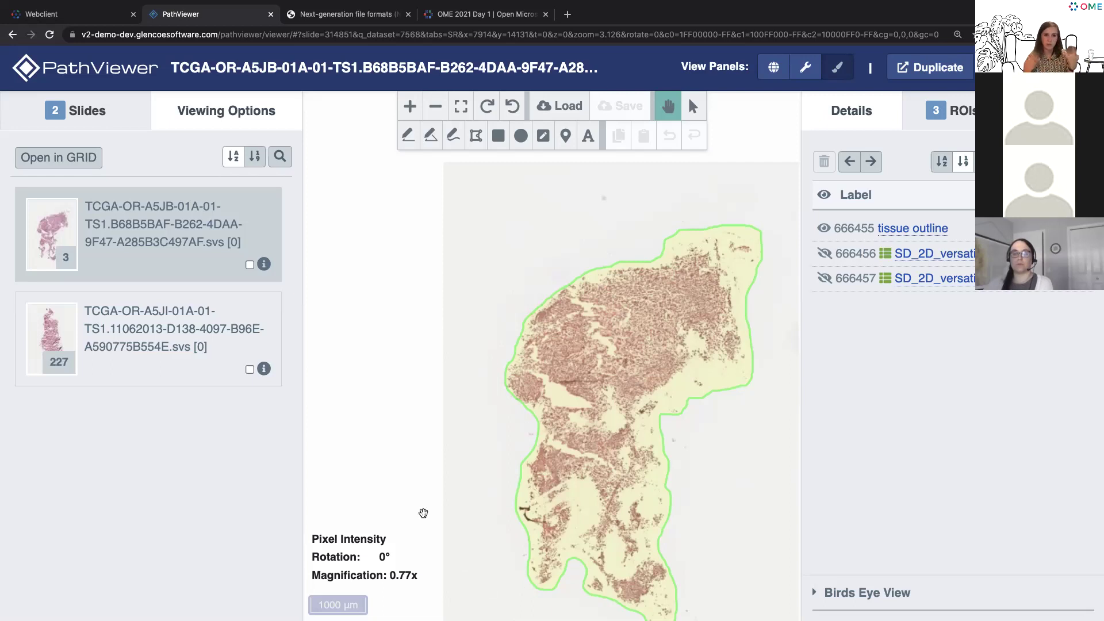
- Open the second slide, TCGA-OR-A5JI-01A-01-TS1, list its ROIs and hide its tissue outline
{"action": "left_click", "coordinate": [237, 314]}
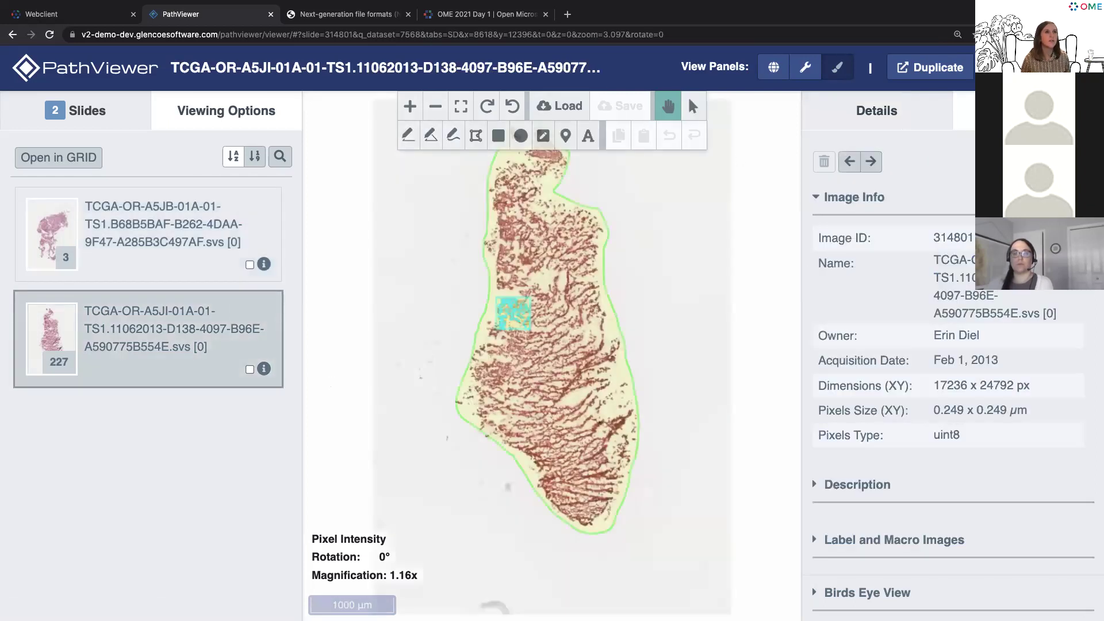
{"action": "left_click", "coordinate": [938, 110]}
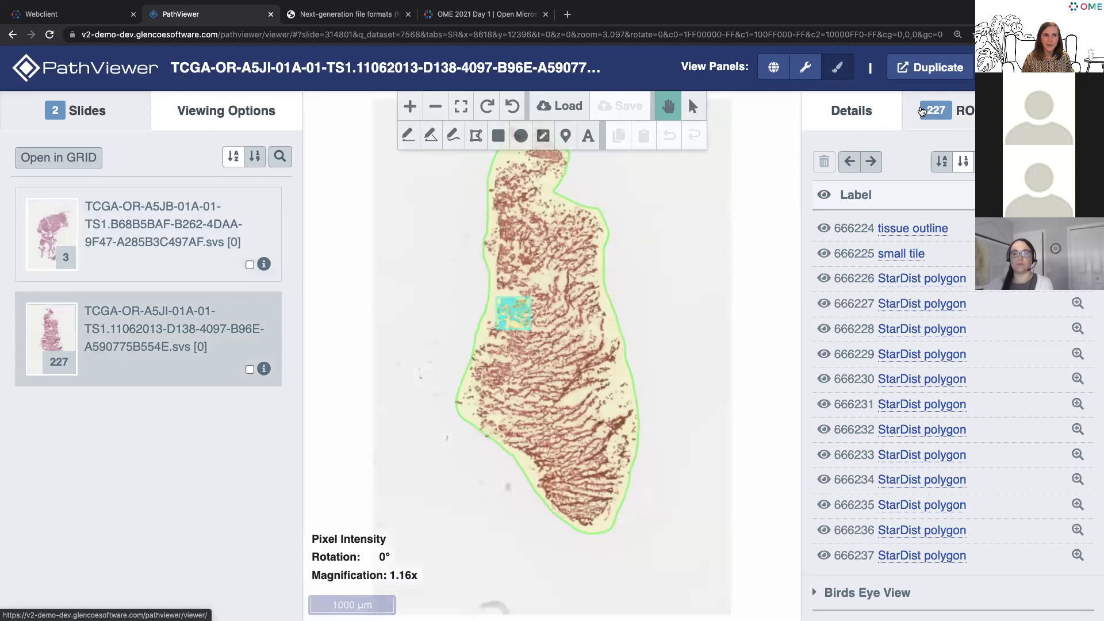
{"action": "left_click", "coordinate": [823, 229]}
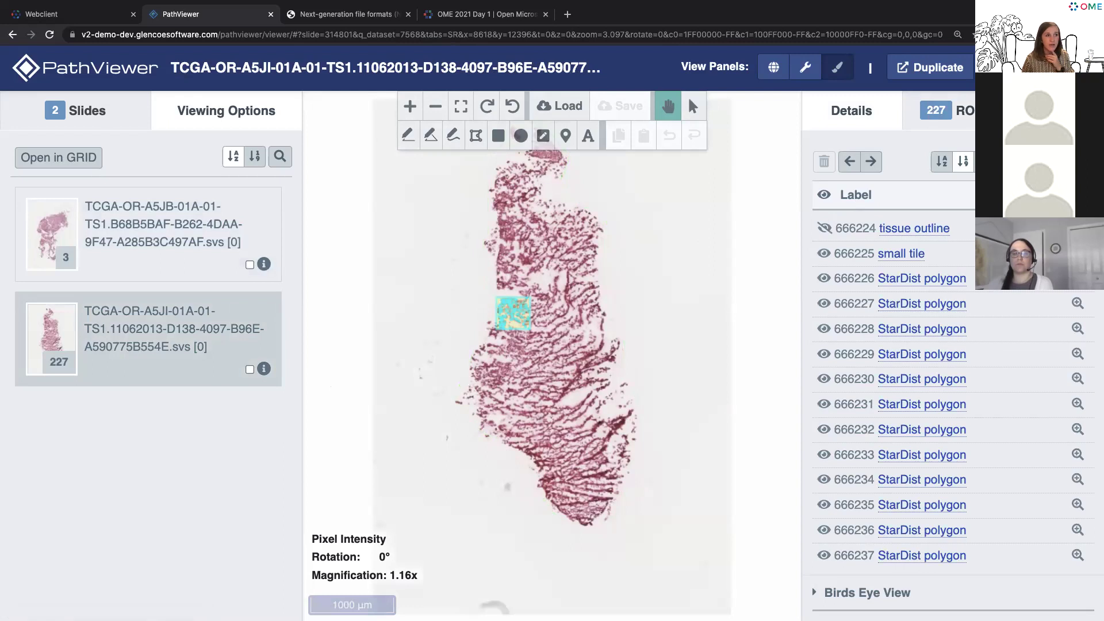
- Zoom to the small tile ROI, focus on the first StarDist polygon, and examine the segmented nuclei around it
{"action": "left_click", "coordinate": [1077, 254]}
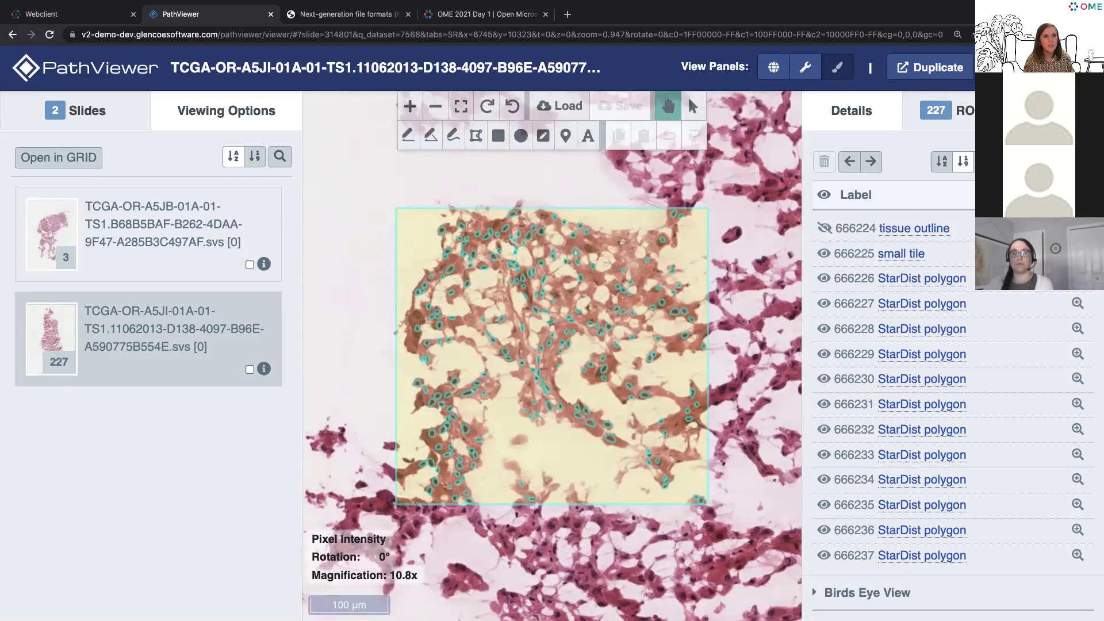
{"action": "left_click", "coordinate": [1071, 303]}
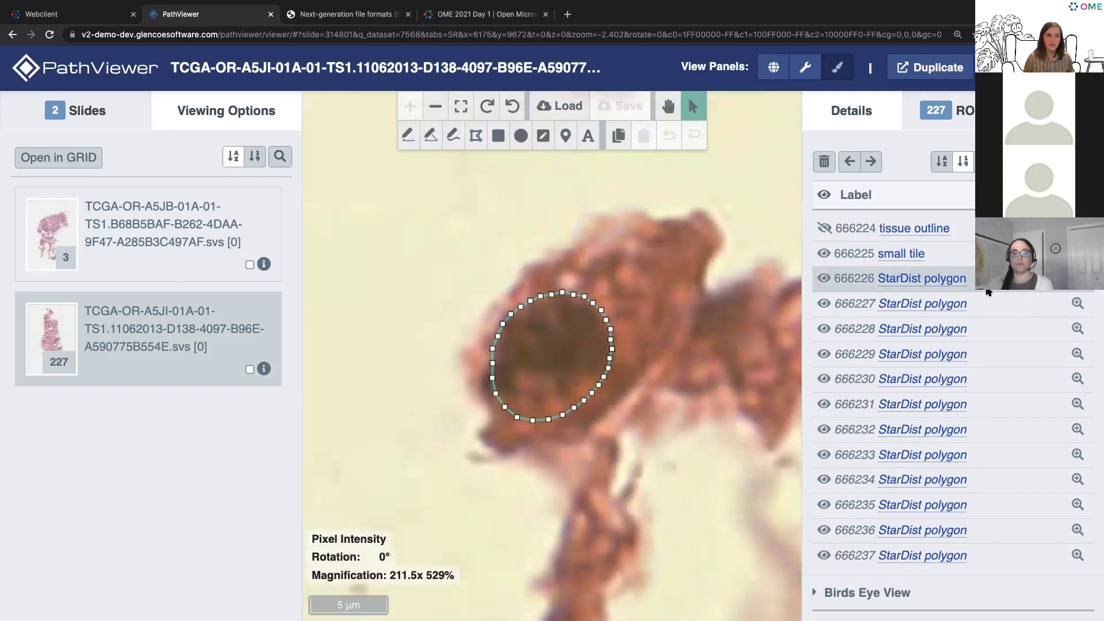
{"action": "scroll", "coordinate": [684, 359], "scroll_direction": "down", "scroll_amount": 6}
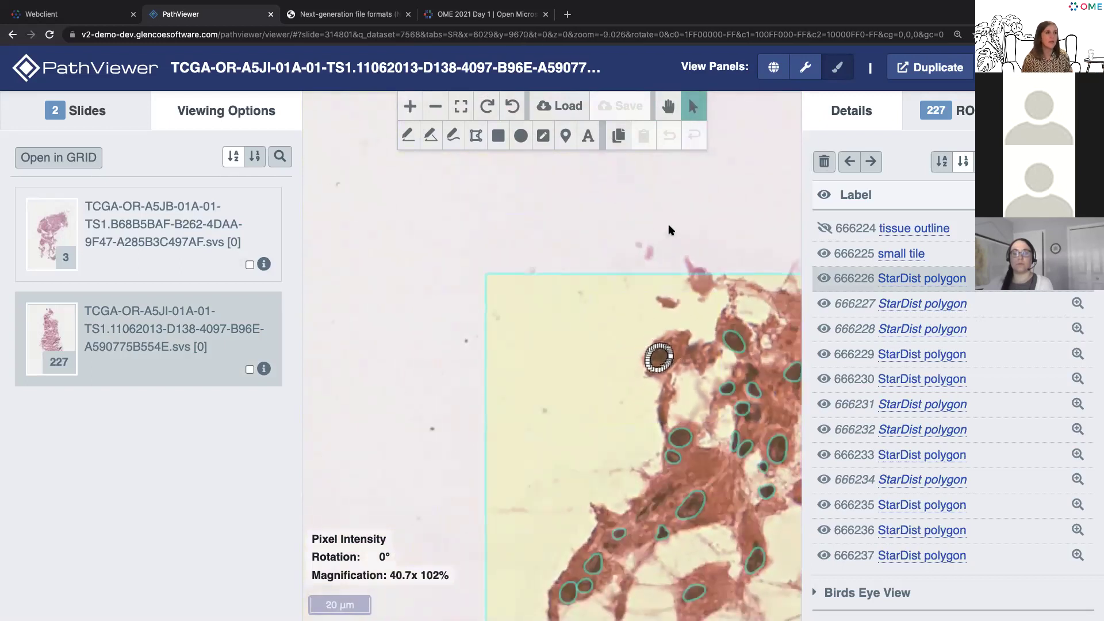
{"action": "left_click_drag", "start_coordinate": [684, 229], "coordinate": [492, 167]}
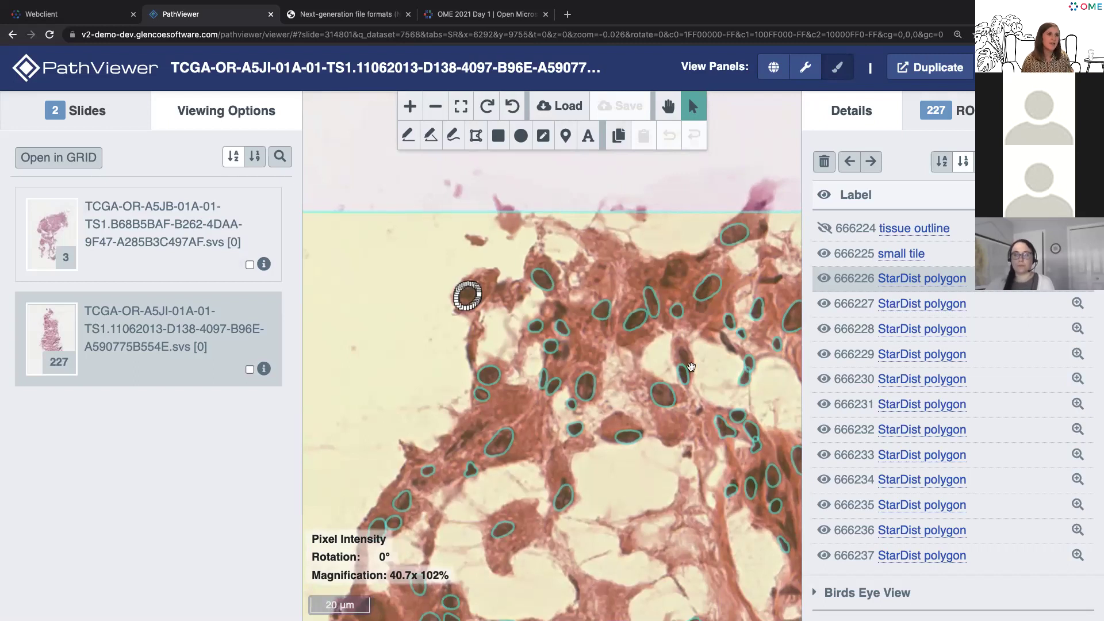
- Zoom out to view the small tile on the whole slide and look through the list of StarDist polygon ROIs
{"action": "scroll", "coordinate": [691, 367], "scroll_direction": "down", "scroll_amount": 5}
{"action": "scroll", "coordinate": [691, 367], "scroll_direction": "down", "scroll_amount": 10}
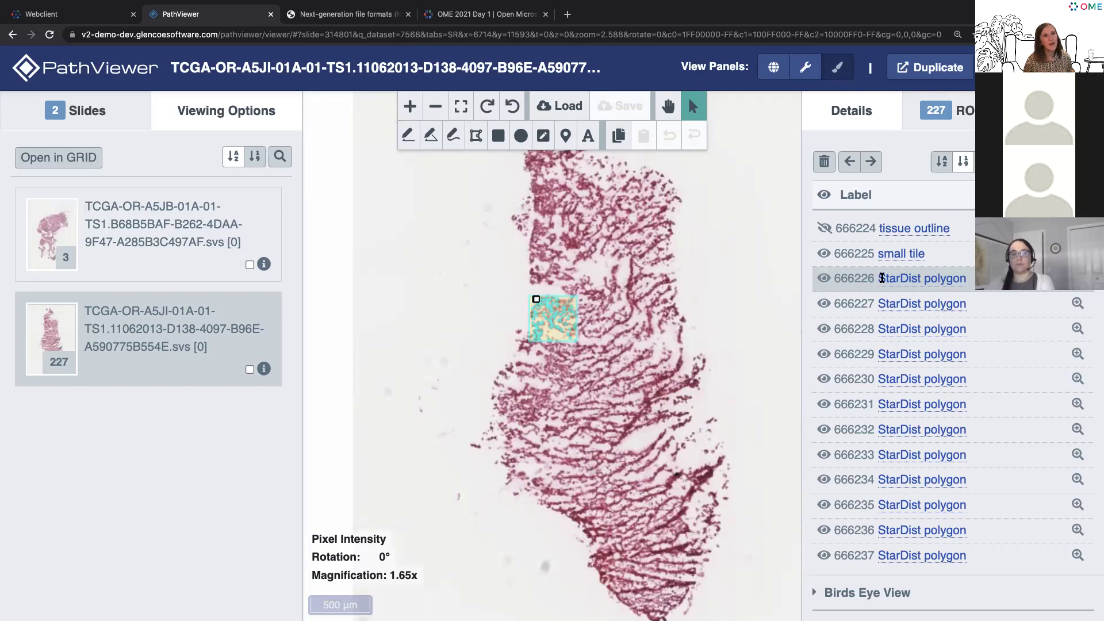
{"action": "scroll", "coordinate": [981, 418], "scroll_direction": "down", "scroll_amount": 20}
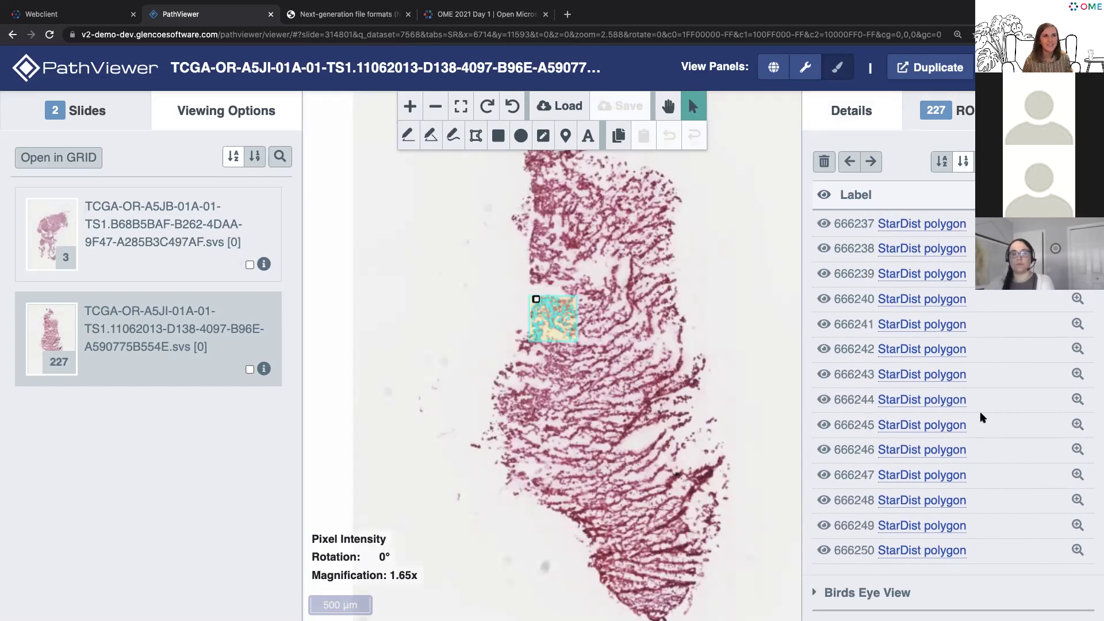
{"action": "scroll", "coordinate": [981, 419], "scroll_direction": "down", "scroll_amount": 20}
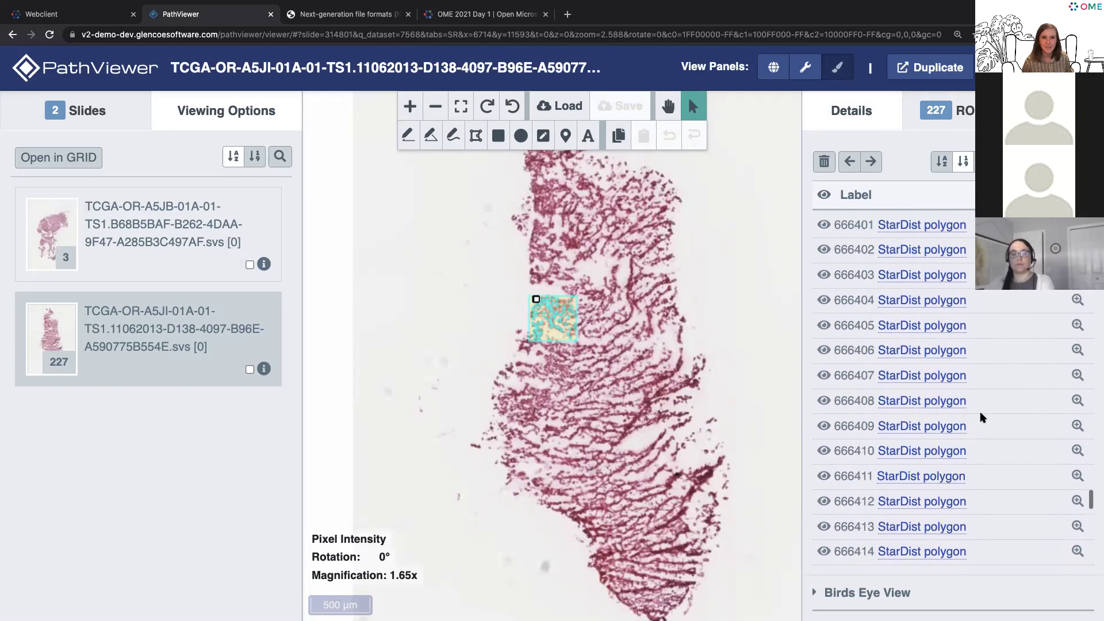
{"action": "scroll", "coordinate": [981, 418], "scroll_direction": "up", "scroll_amount": 20}
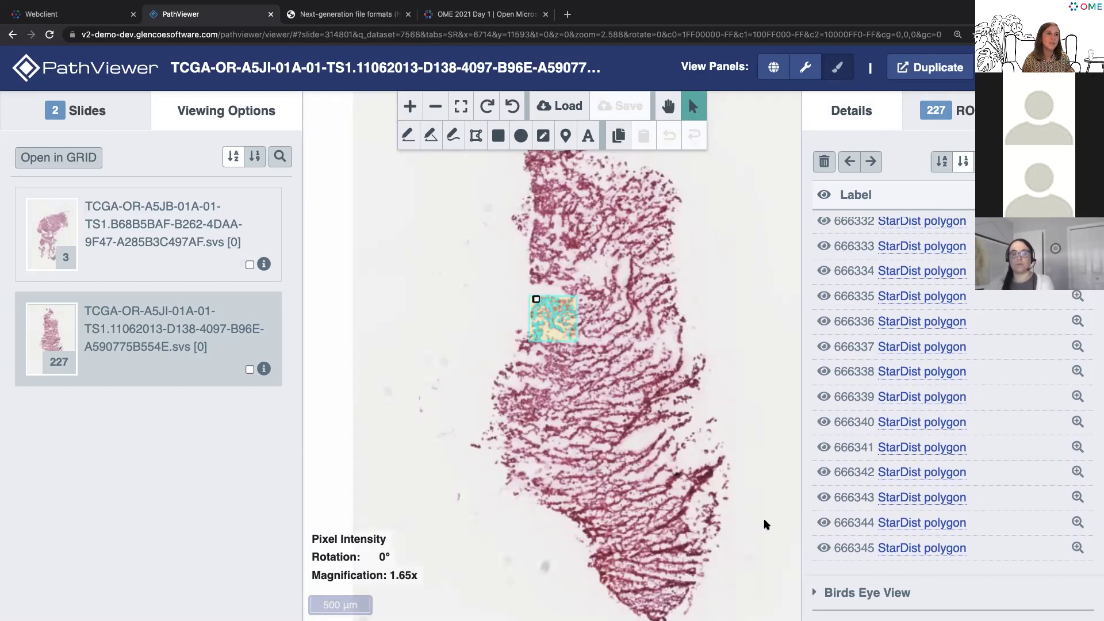
{"action": "scroll", "coordinate": [872, 347], "scroll_direction": "up", "scroll_amount": 15}
{"action": "scroll", "coordinate": [871, 346], "scroll_direction": "up", "scroll_amount": 7}
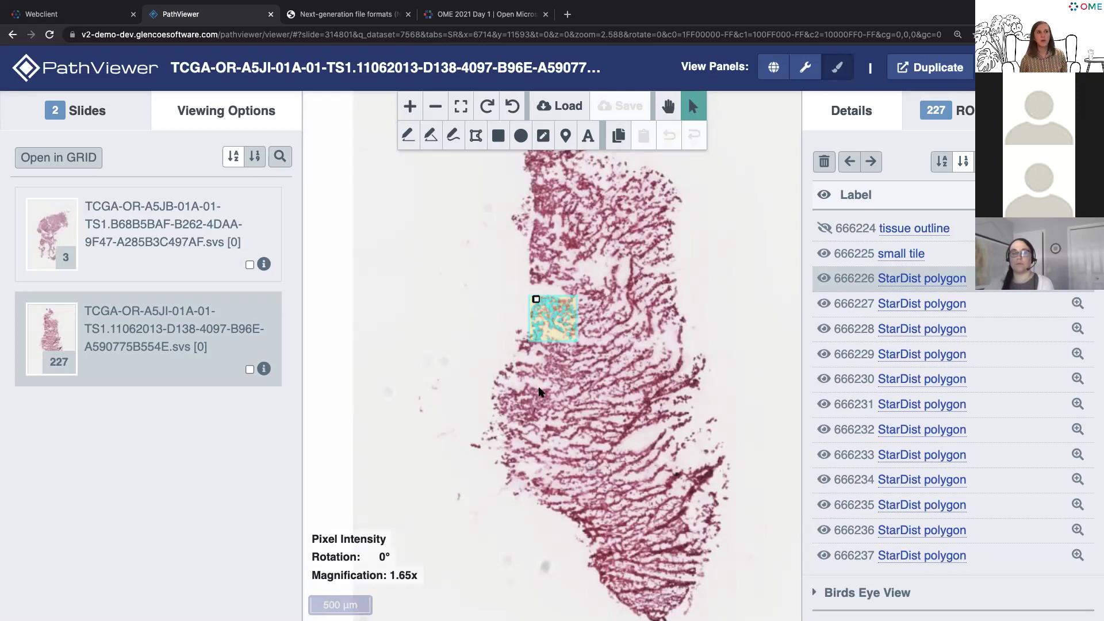
- Examine the tissue outside the segmented tile, from the whole-slide overview to cellular detail at about 19x magnification
{"action": "scroll", "coordinate": [593, 397], "scroll_direction": "down", "scroll_amount": 2}
{"action": "scroll", "coordinate": [592, 398], "scroll_direction": "down", "scroll_amount": 1}
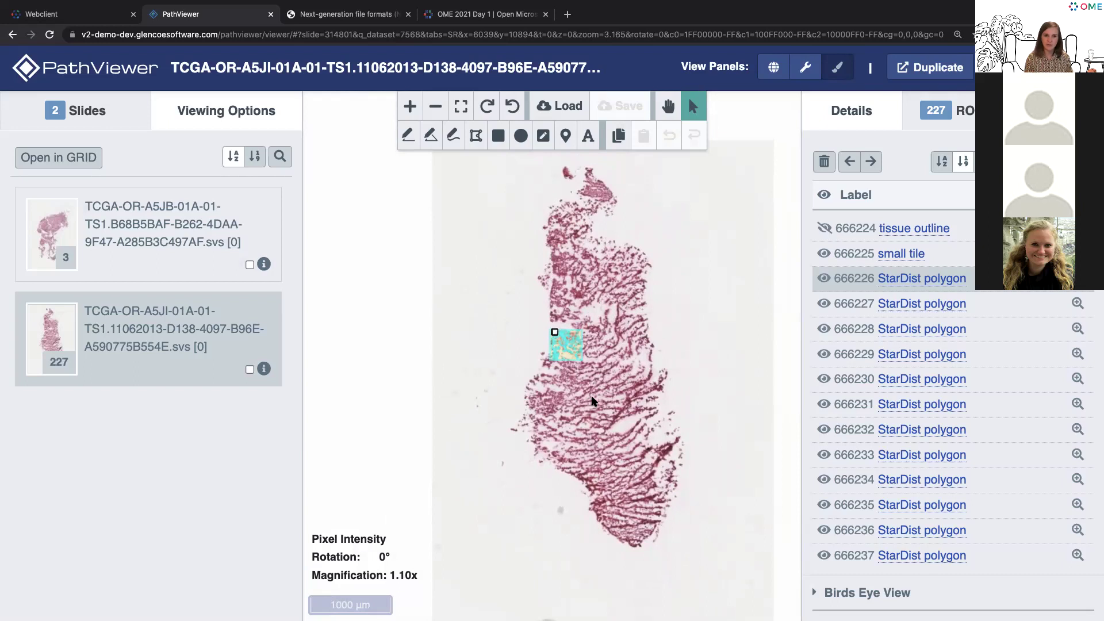
{"action": "scroll", "coordinate": [593, 401], "scroll_direction": "up", "scroll_amount": 3}
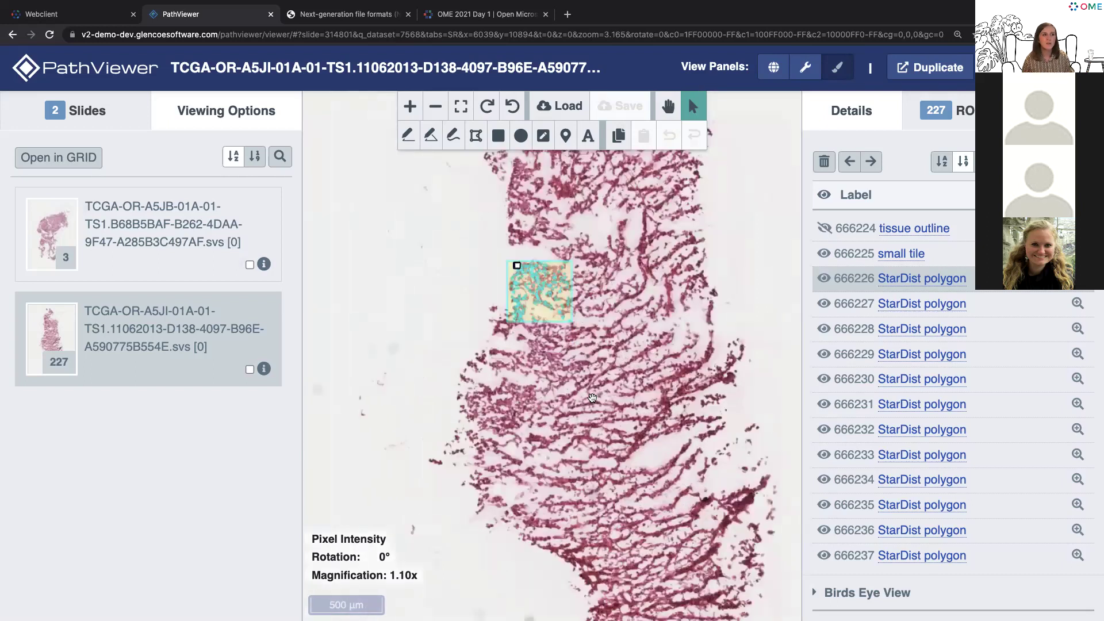
{"action": "scroll", "coordinate": [593, 398], "scroll_direction": "up", "scroll_amount": 2}
{"action": "scroll", "coordinate": [594, 400], "scroll_direction": "up", "scroll_amount": 2}
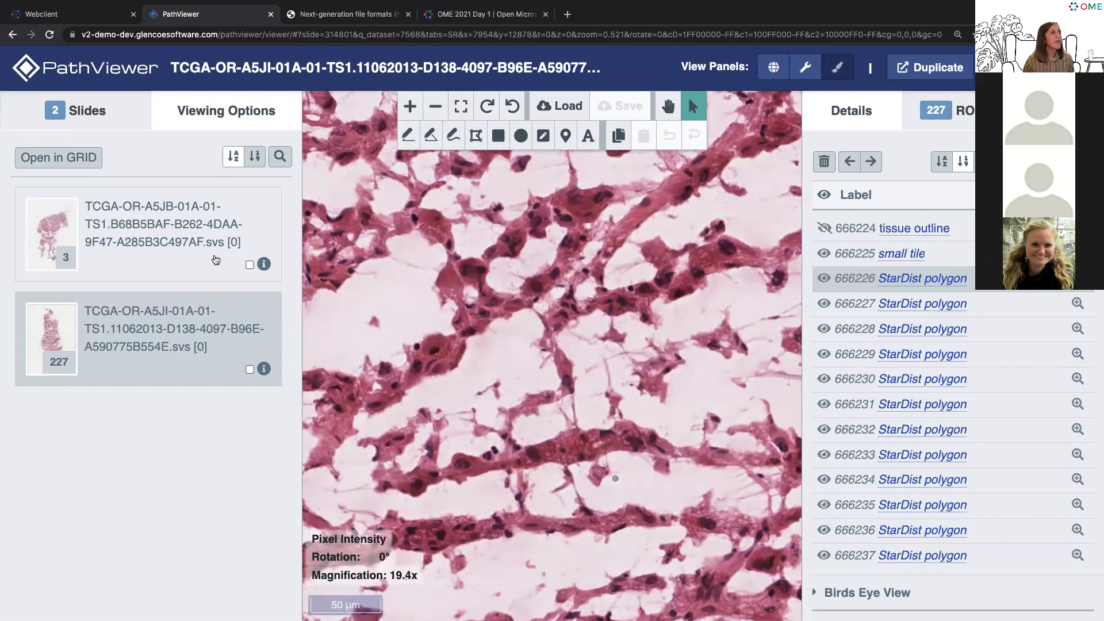
- Open the first slide, TCGA-OR-A5JB-01A-01-TS1, and in its ROIs hide the tissue outline and show mask 666456
{"action": "left_click", "coordinate": [210, 259]}
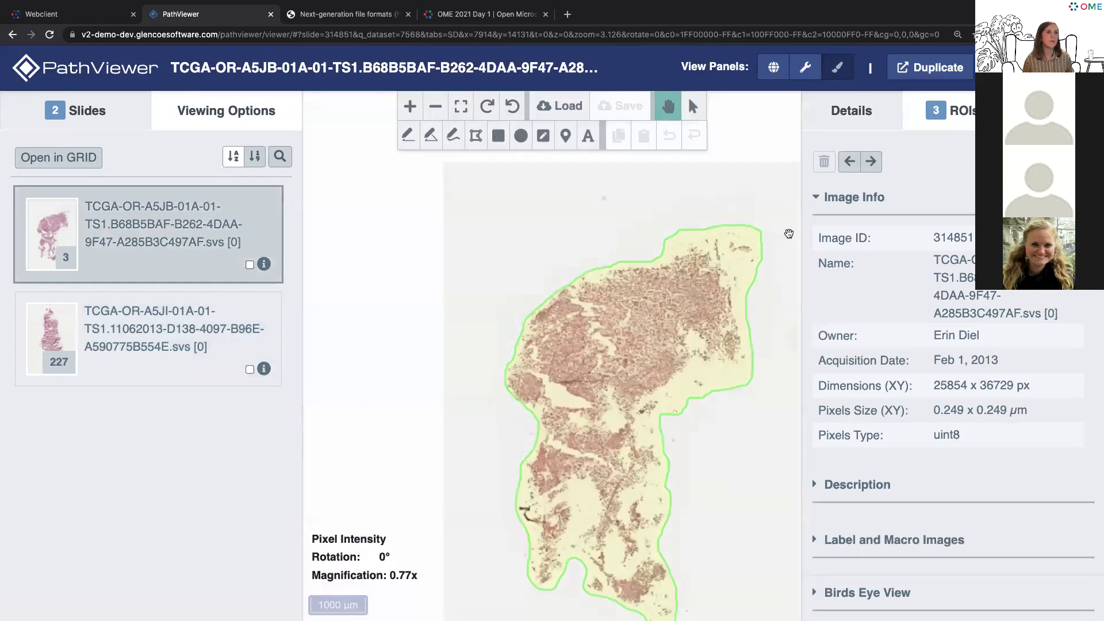
{"action": "scroll", "coordinate": [649, 345], "scroll_direction": "up", "scroll_amount": 3}
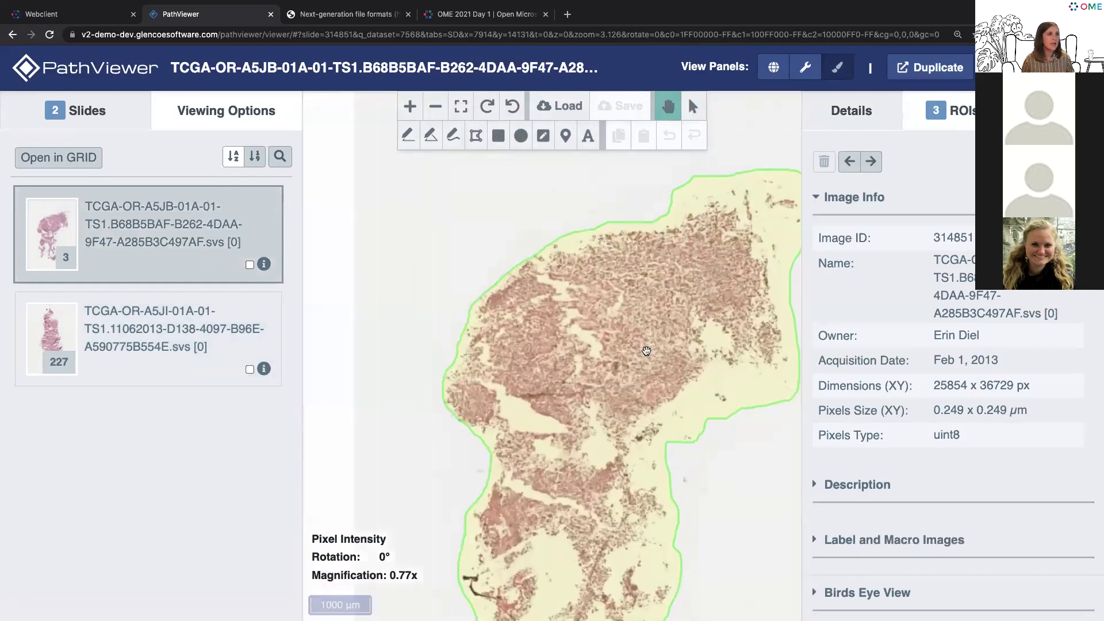
{"action": "left_click", "coordinate": [946, 118]}
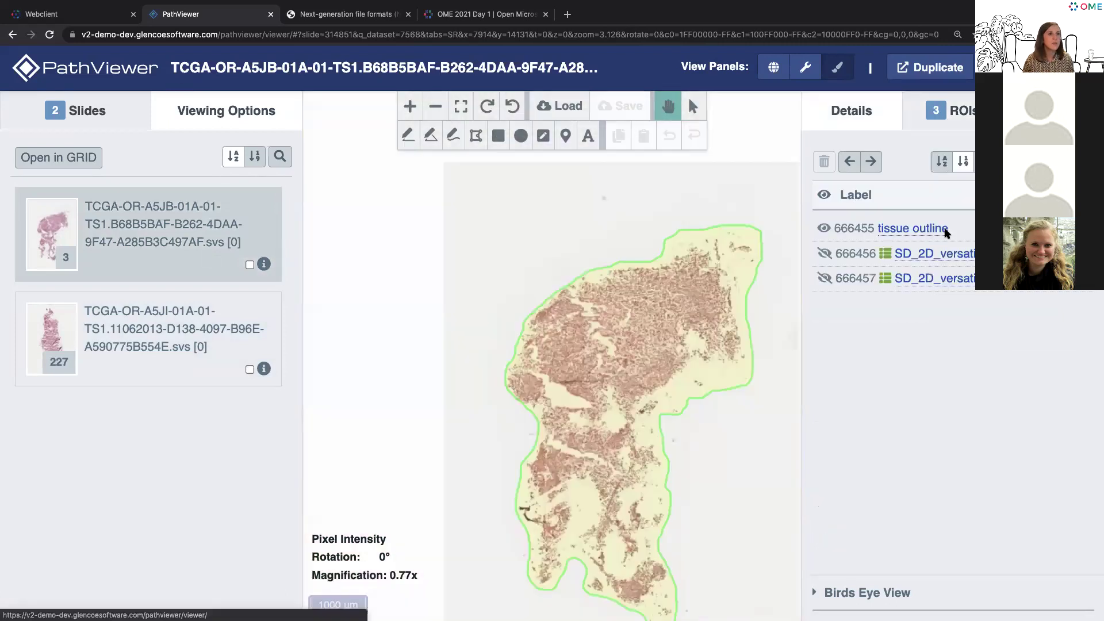
{"action": "left_click", "coordinate": [825, 230]}
{"action": "left_click", "coordinate": [857, 256]}
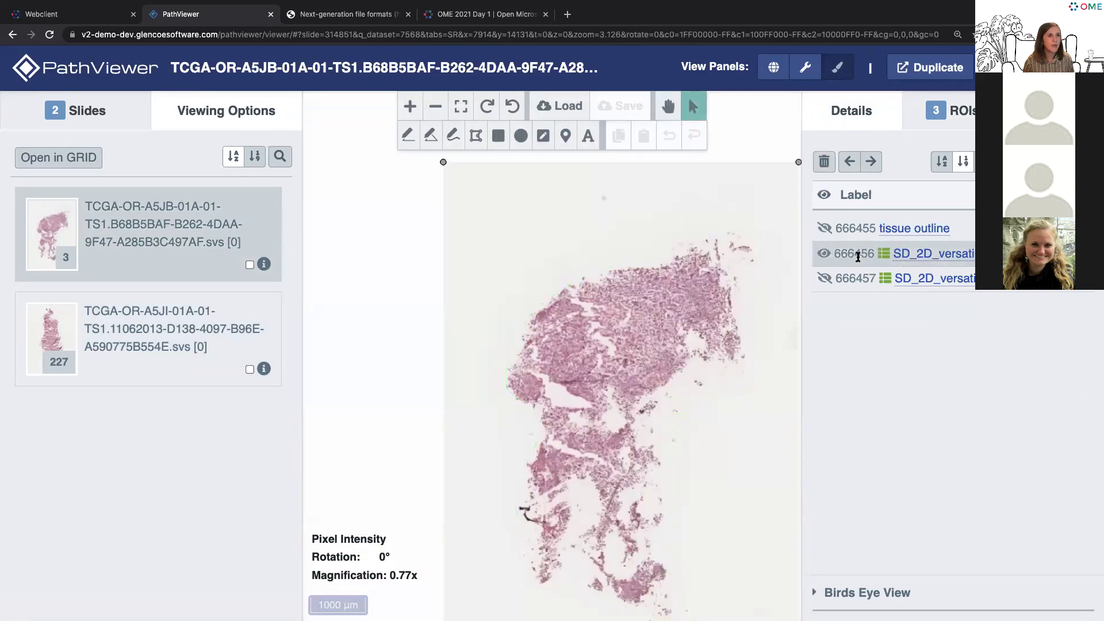
- Examine the mask over the nuclei from the tissue overview to cellular detail at about 36x magnification
{"action": "scroll", "coordinate": [677, 328], "scroll_direction": "up", "scroll_amount": 3}
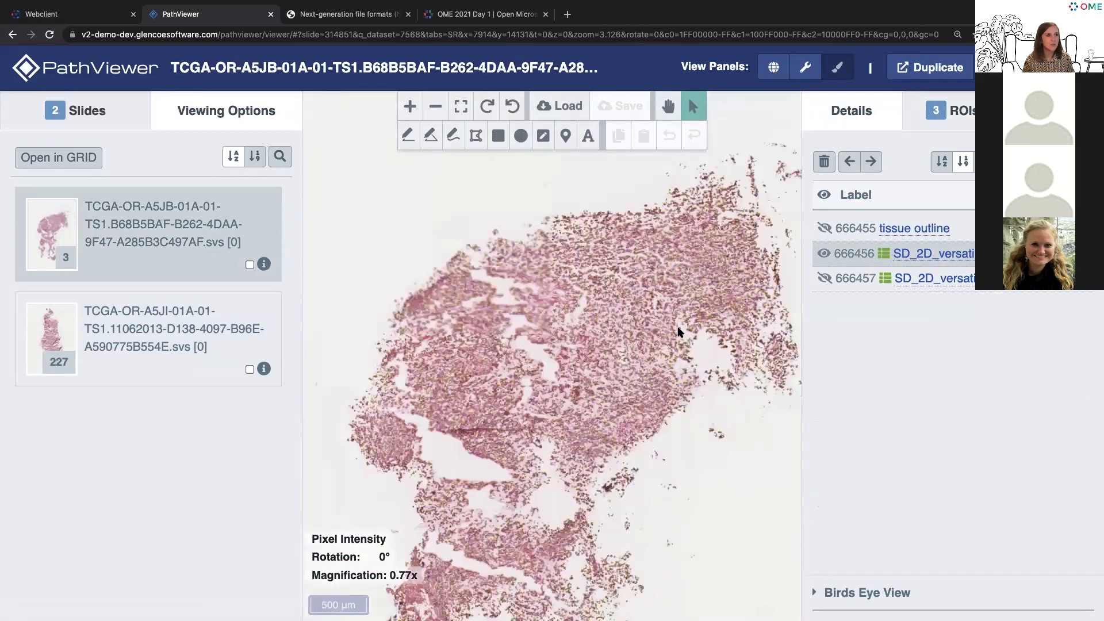
{"action": "scroll", "coordinate": [564, 364], "scroll_direction": "up", "scroll_amount": 1}
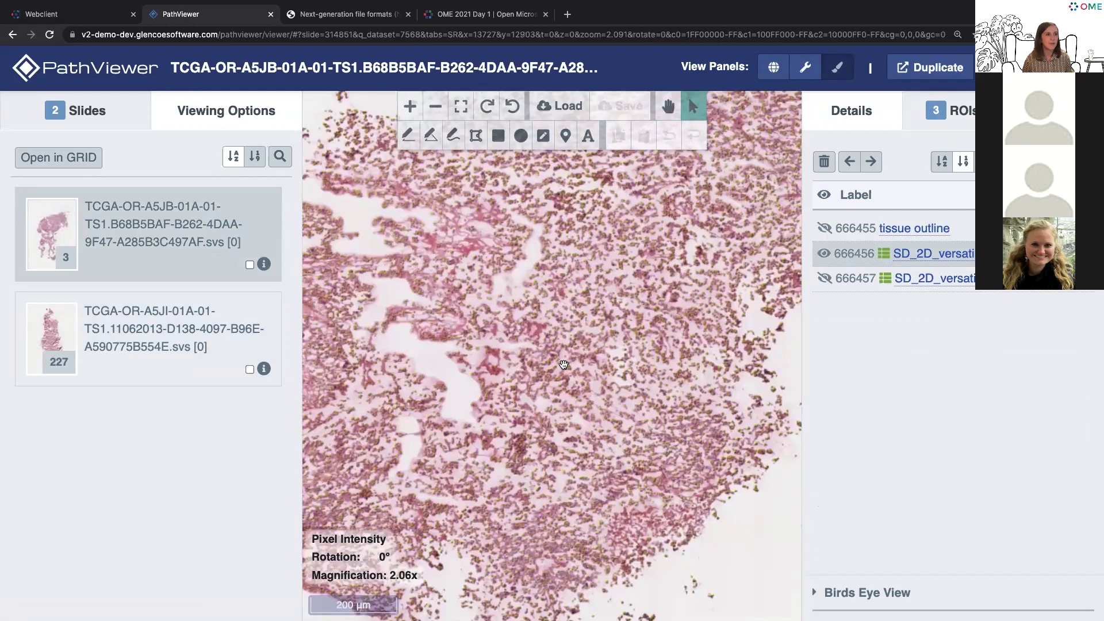
{"action": "scroll", "coordinate": [564, 365], "scroll_direction": "up", "scroll_amount": 5}
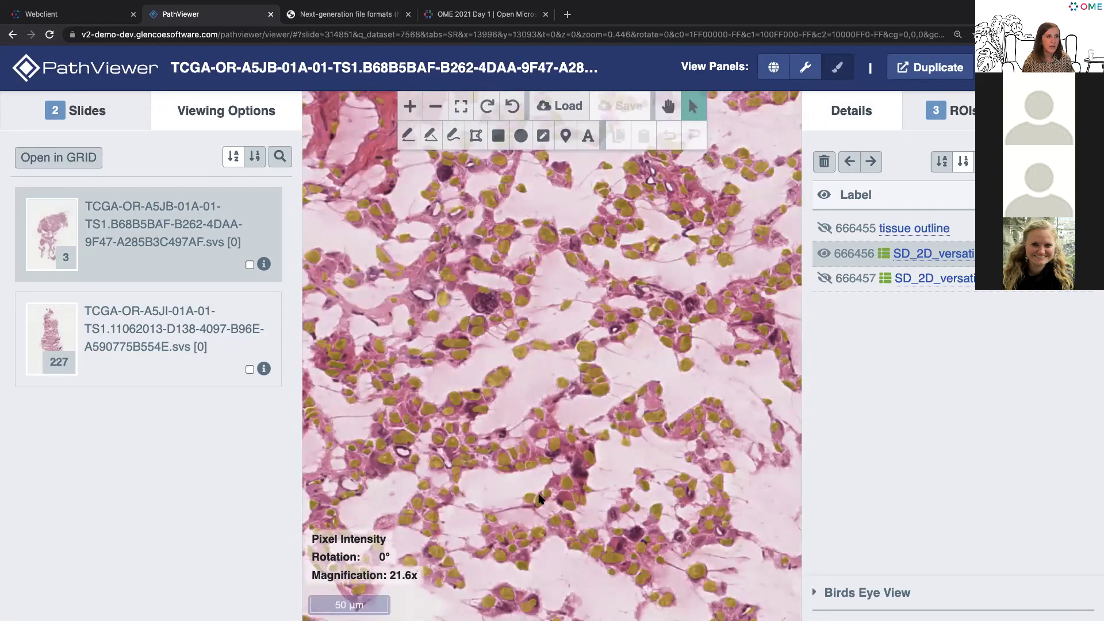
{"action": "scroll", "coordinate": [540, 499], "scroll_direction": "up", "scroll_amount": 2}
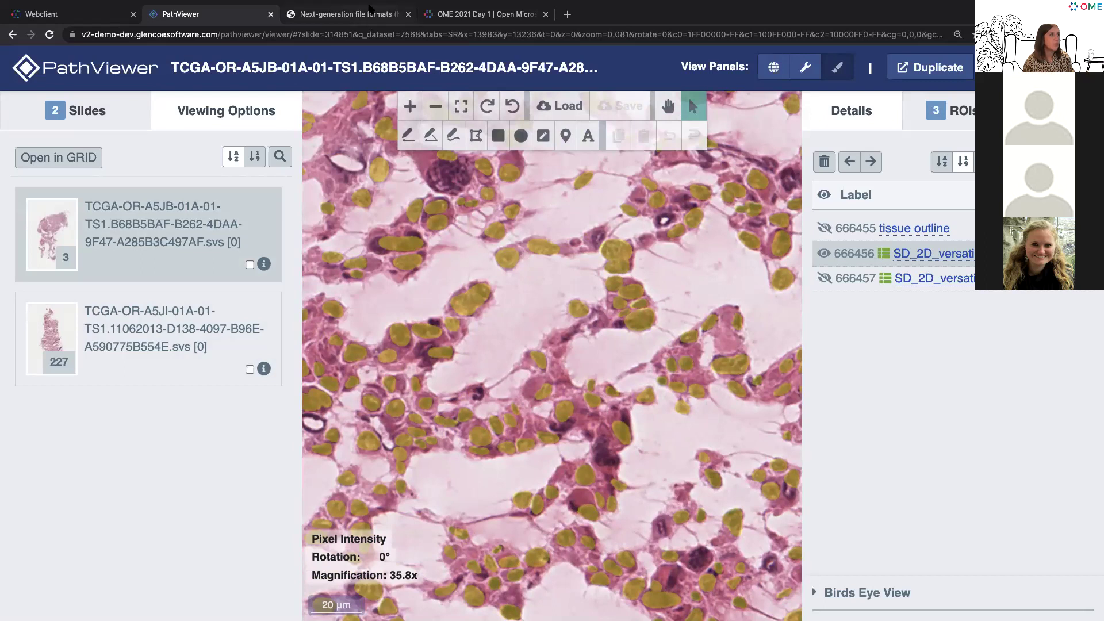
- Switch to the Next-generation file formats page and examine the Zarr hierarchy for images and their labels
{"action": "left_click", "coordinate": [364, 15]}
{"action": "scroll", "coordinate": [364, 235], "scroll_direction": "up", "scroll_amount": 3}
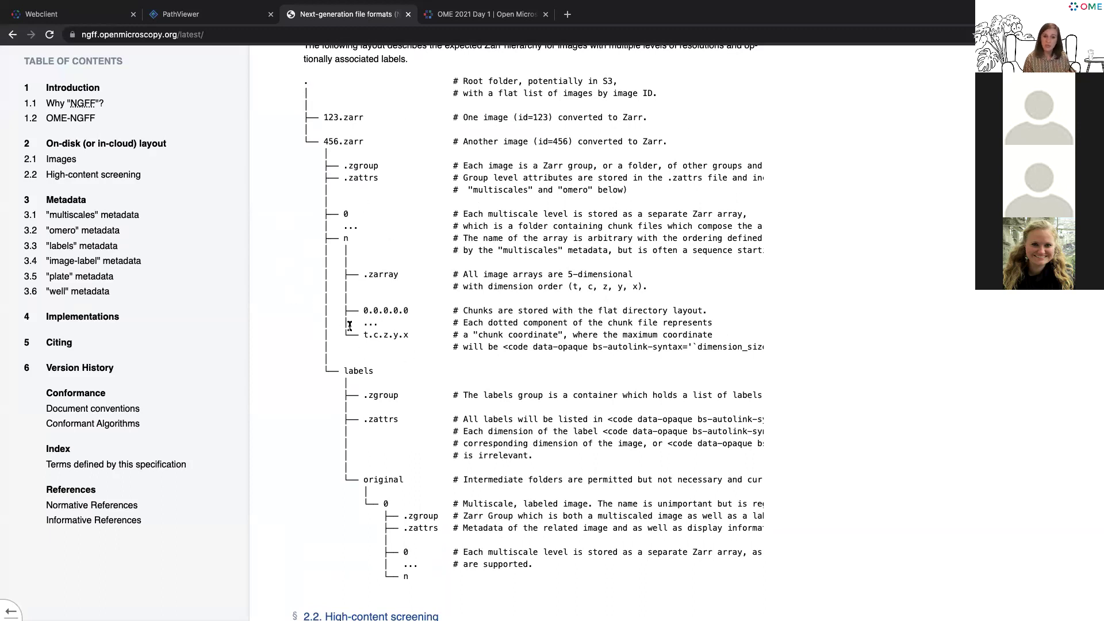
{"action": "scroll", "coordinate": [349, 325], "scroll_direction": "down", "scroll_amount": 3}
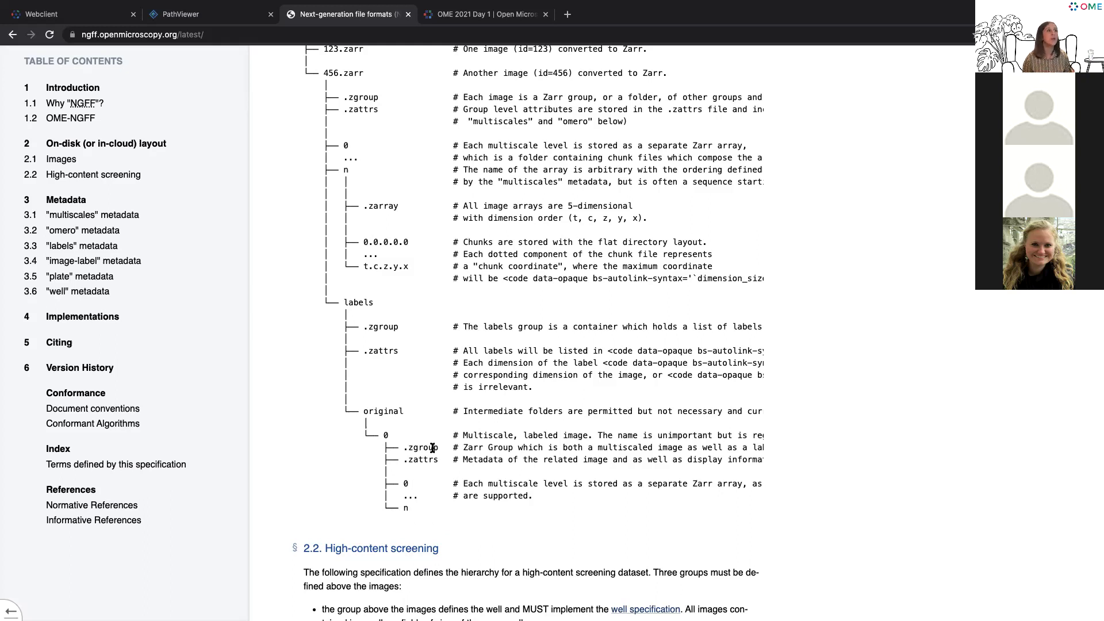
- Switch back to PathViewer and make the yellow fill color of mask ROI 666456 fully opaque
{"action": "left_click", "coordinate": [230, 13]}
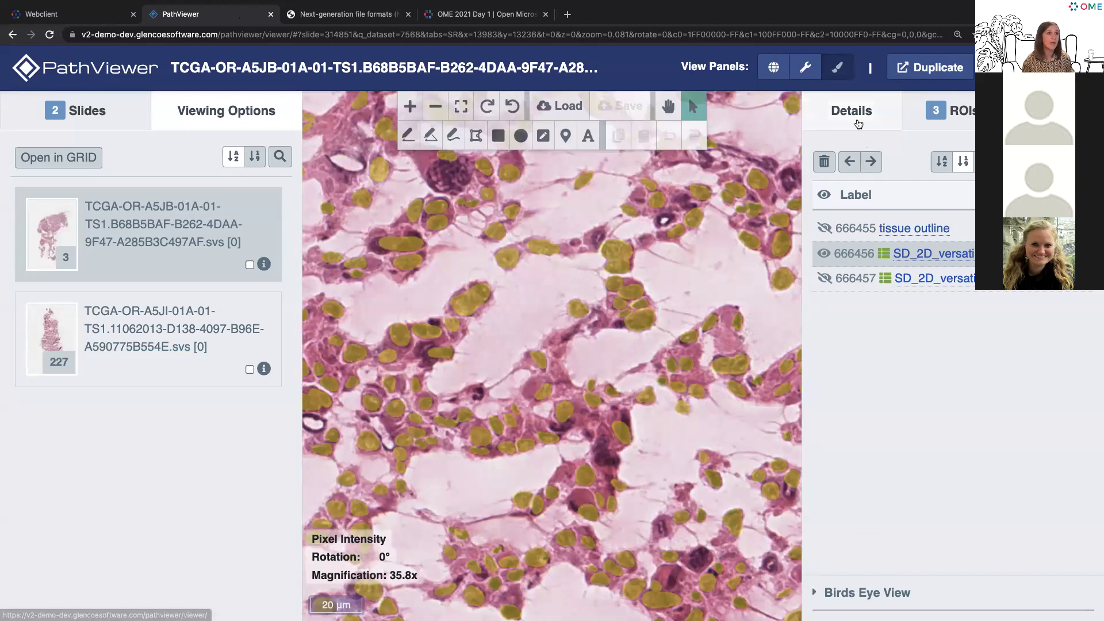
{"action": "left_click", "coordinate": [852, 115]}
{"action": "left_click", "coordinate": [939, 377]}
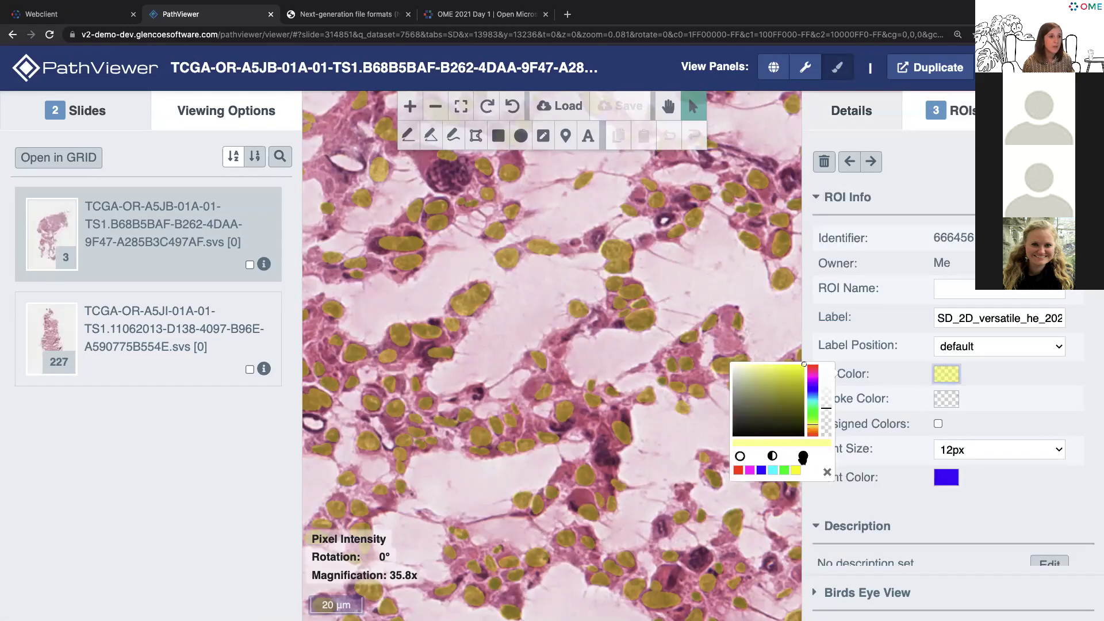
{"action": "left_click", "coordinate": [804, 457]}
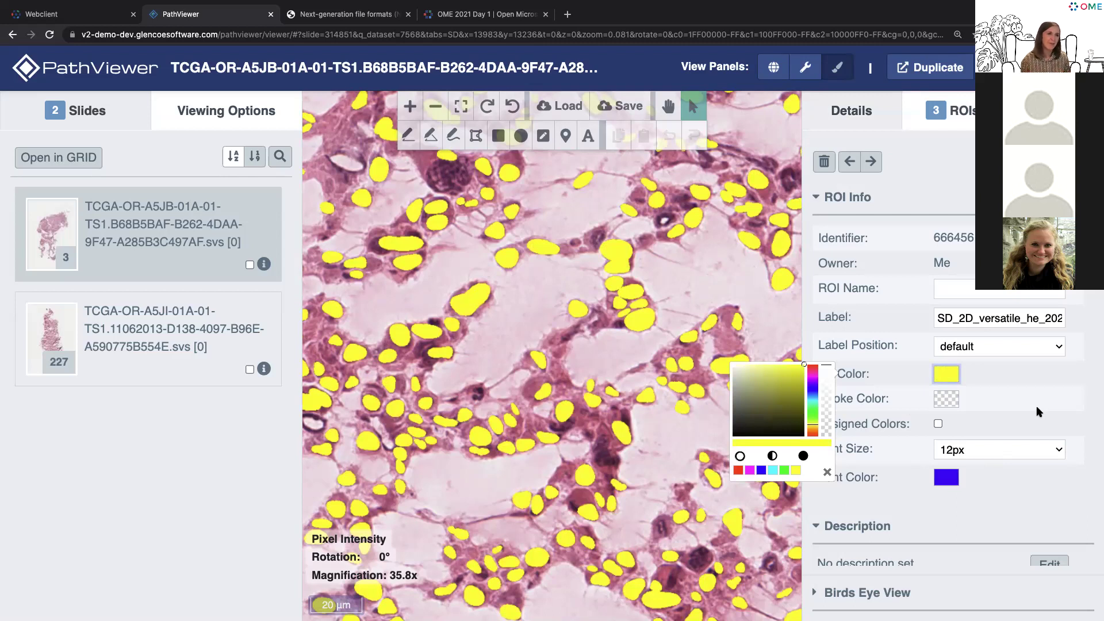
- Try Assigned Colors on the nuclei mask, and return it to the single fill color
{"action": "left_click", "coordinate": [938, 424]}
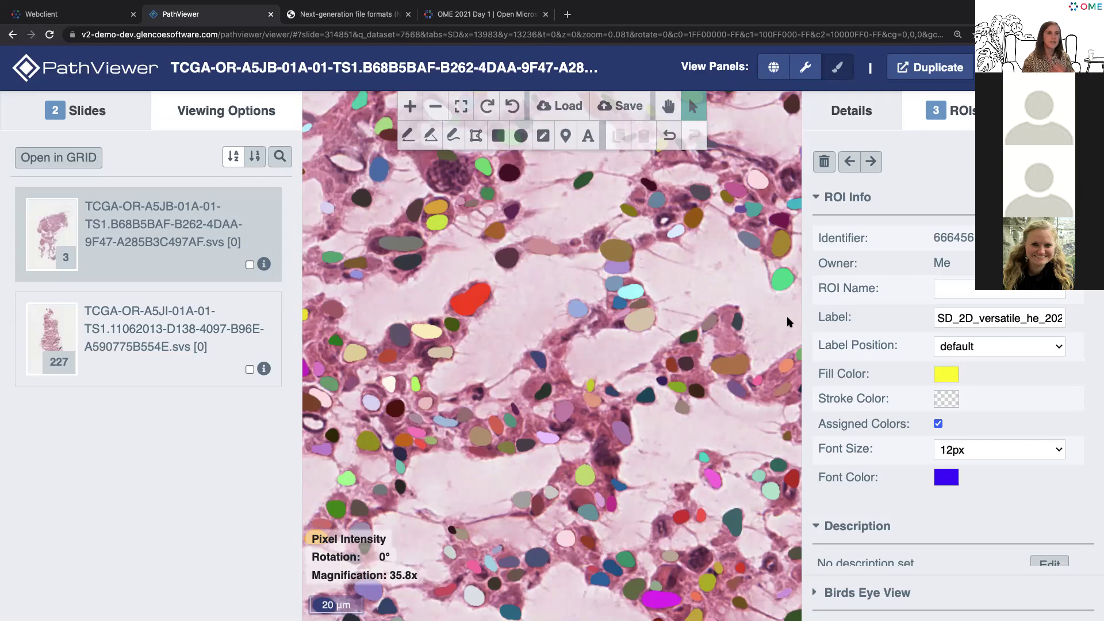
{"action": "left_click", "coordinate": [938, 424]}
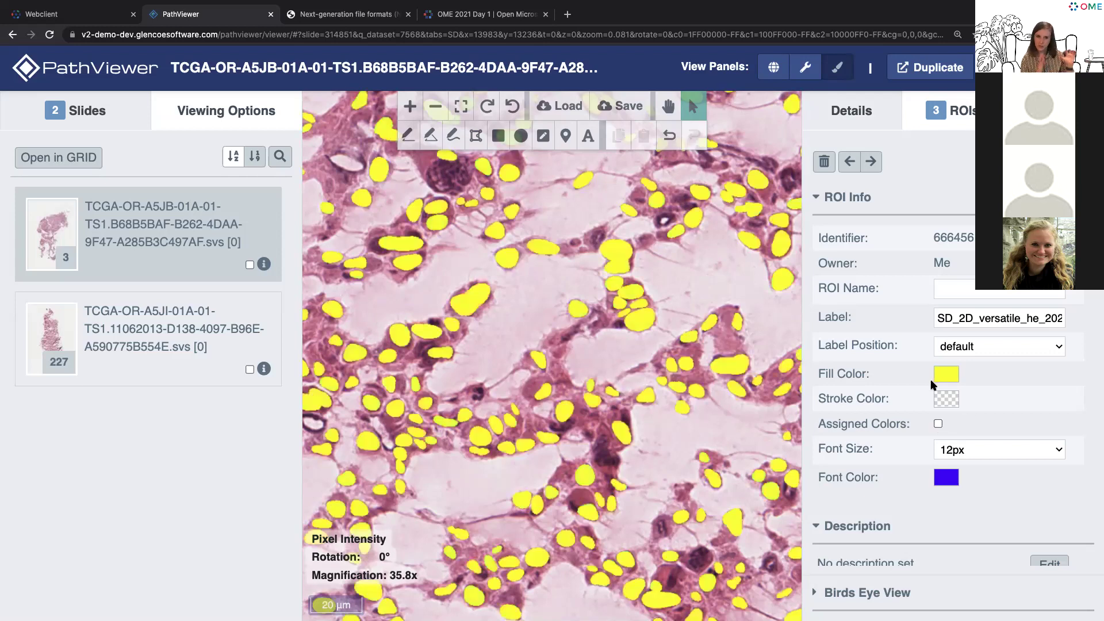
- From the ROI list, show mask 666457 together with mask 666456 to compare the two nuclei segmentations
{"action": "left_click", "coordinate": [950, 124]}
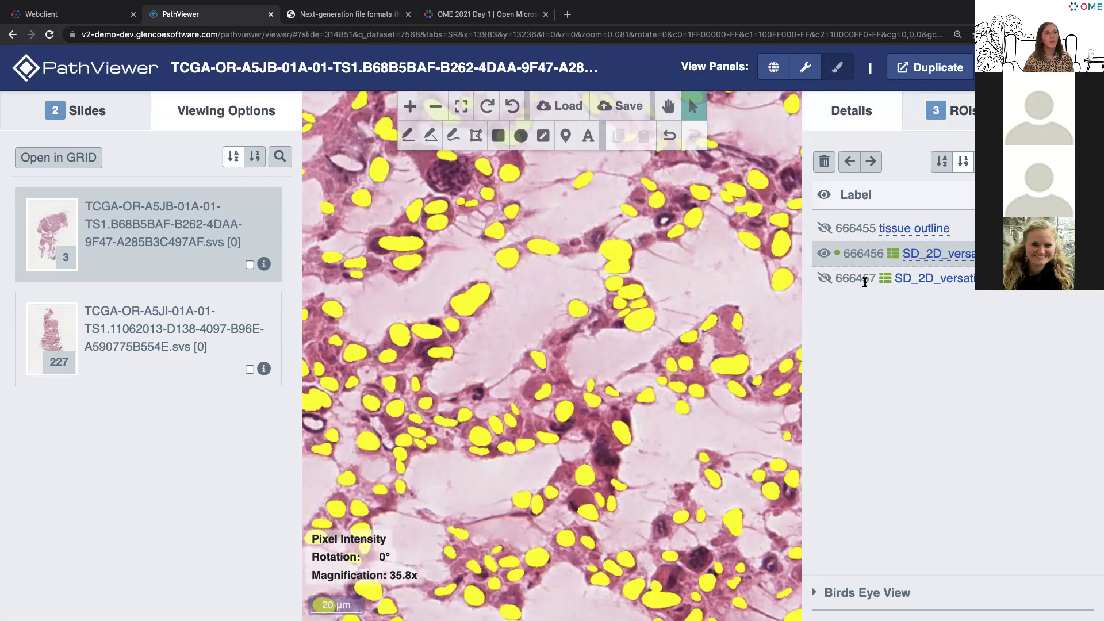
{"action": "left_click", "coordinate": [825, 279]}
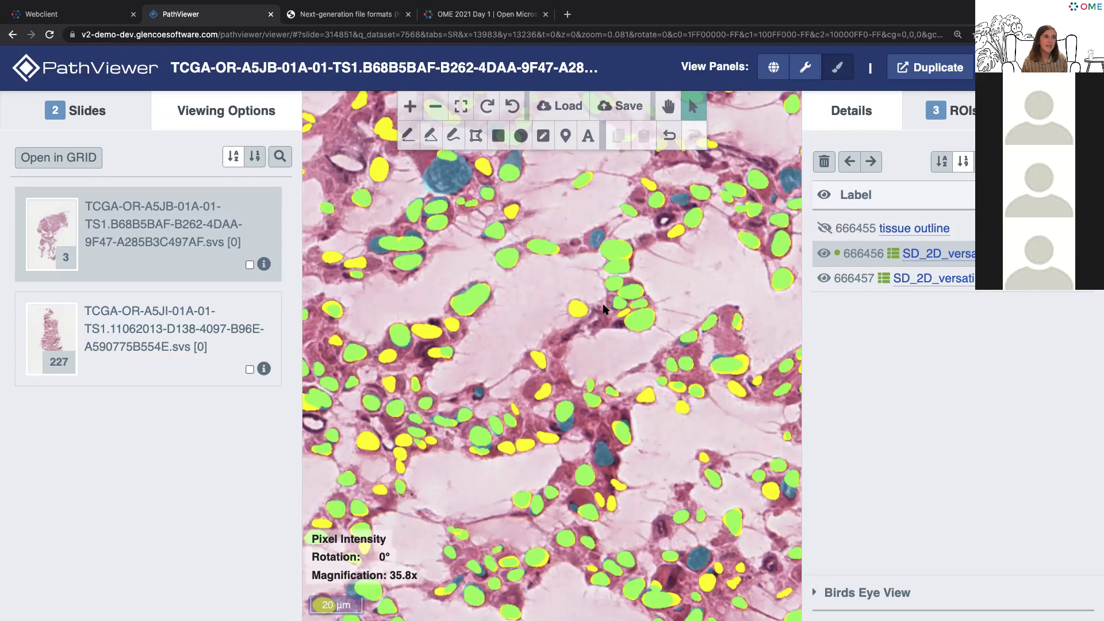
- Switch to the Next-generation file formats page again and review how the labels group is stored beneath an image
{"action": "left_click", "coordinate": [380, 16]}
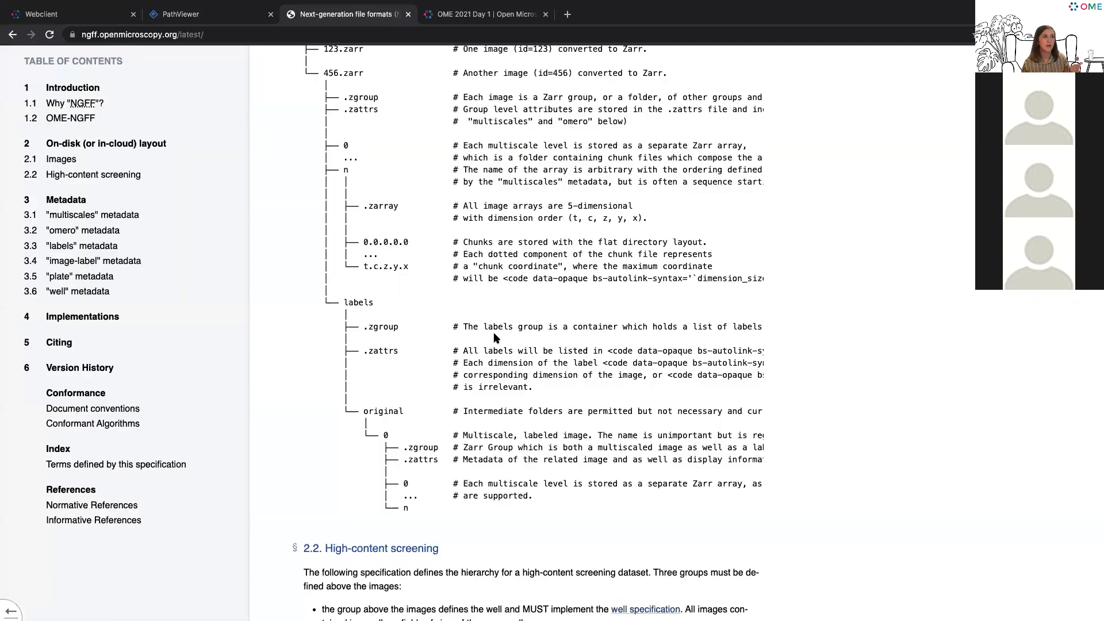
{"action": "scroll", "coordinate": [494, 338], "scroll_direction": "up", "scroll_amount": 2}
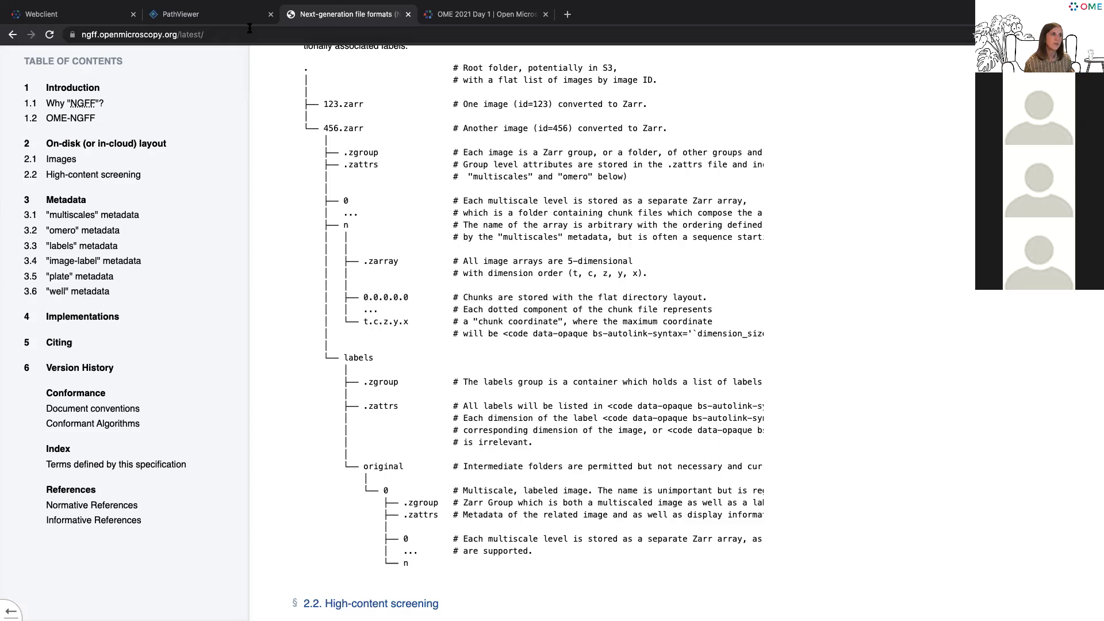
- Switch back to PathViewer, hide mask 666457 and view mask 666456 across a wider area at about 13x magnification
{"action": "left_click", "coordinate": [241, 15]}
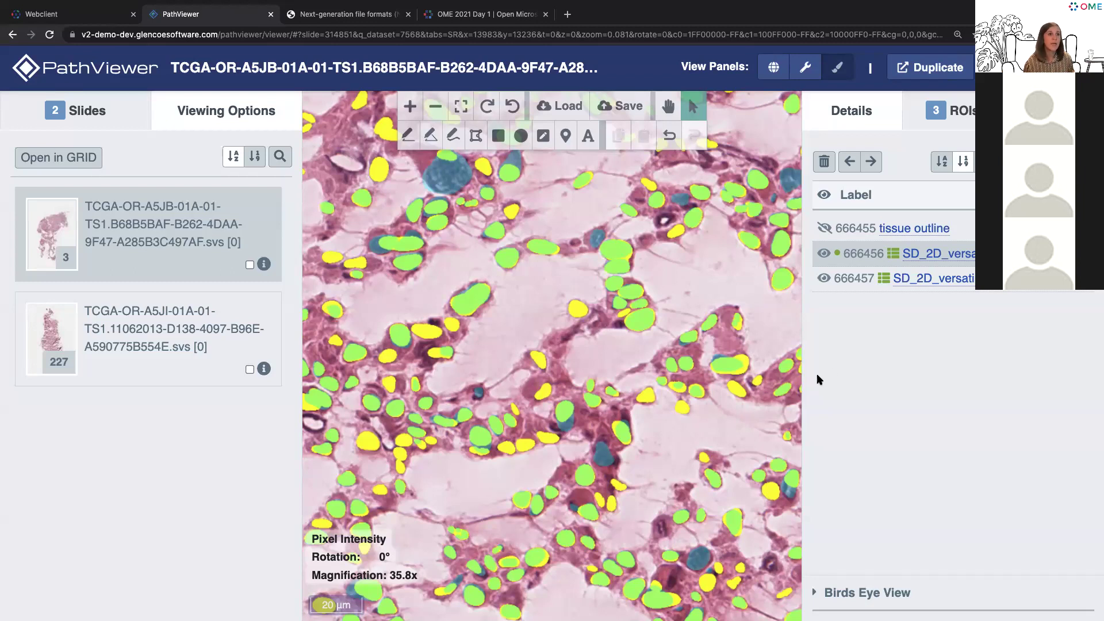
{"action": "left_click", "coordinate": [825, 279]}
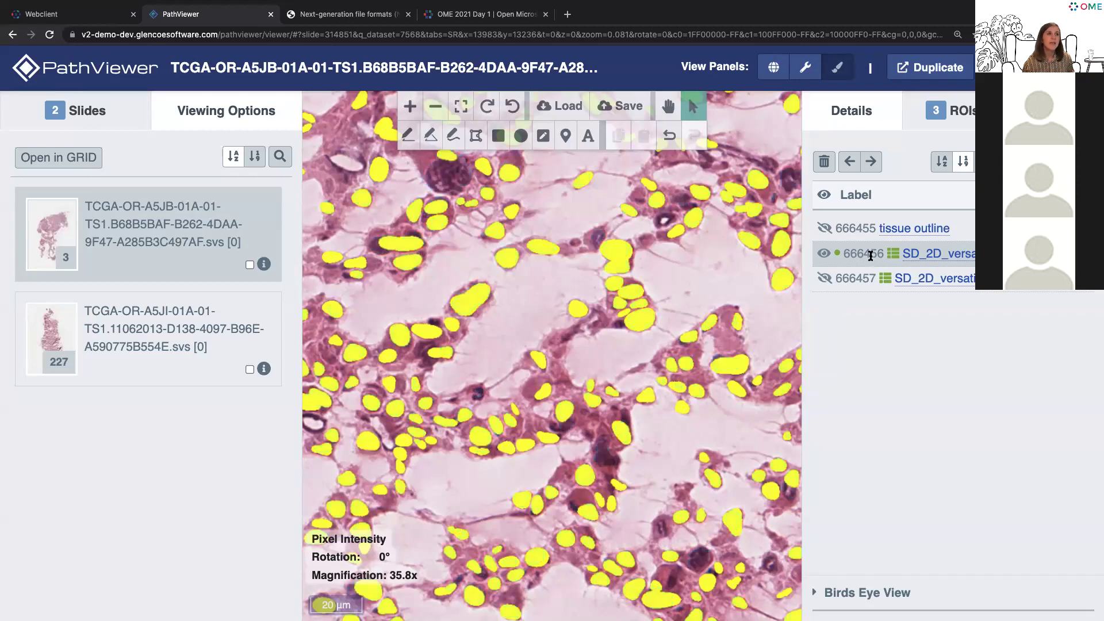
{"action": "scroll", "coordinate": [613, 357], "scroll_direction": "down", "scroll_amount": 5}
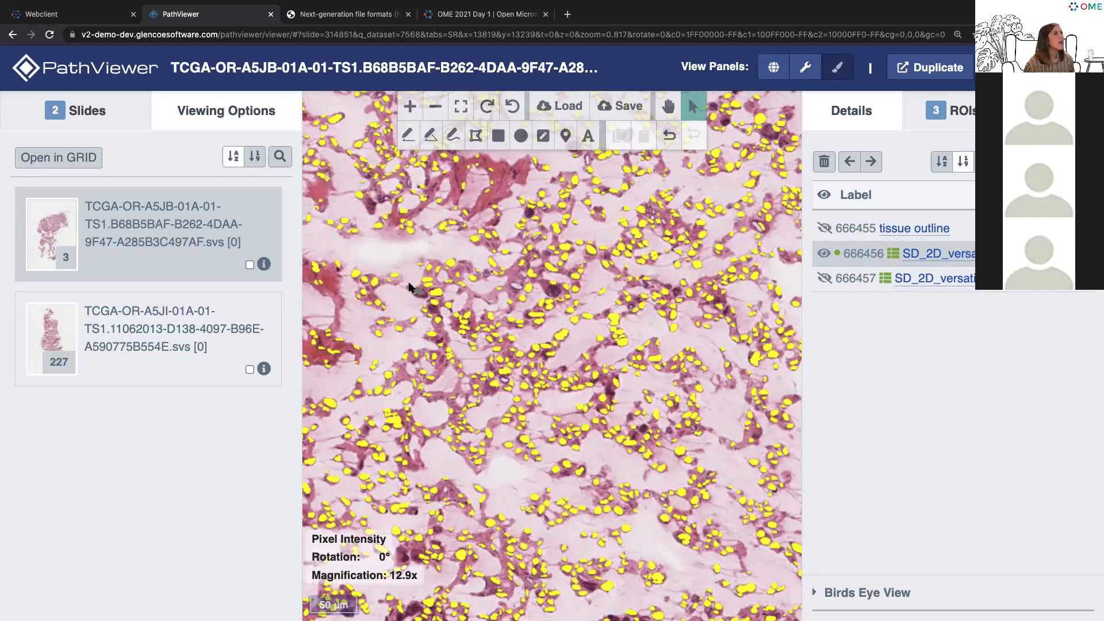
- Switch to the OMERO webclient and open the slide's attached table 455bee08-148a-4a88-8e11-411175d8f2b4 for viewing
{"action": "left_click", "coordinate": [105, 21]}
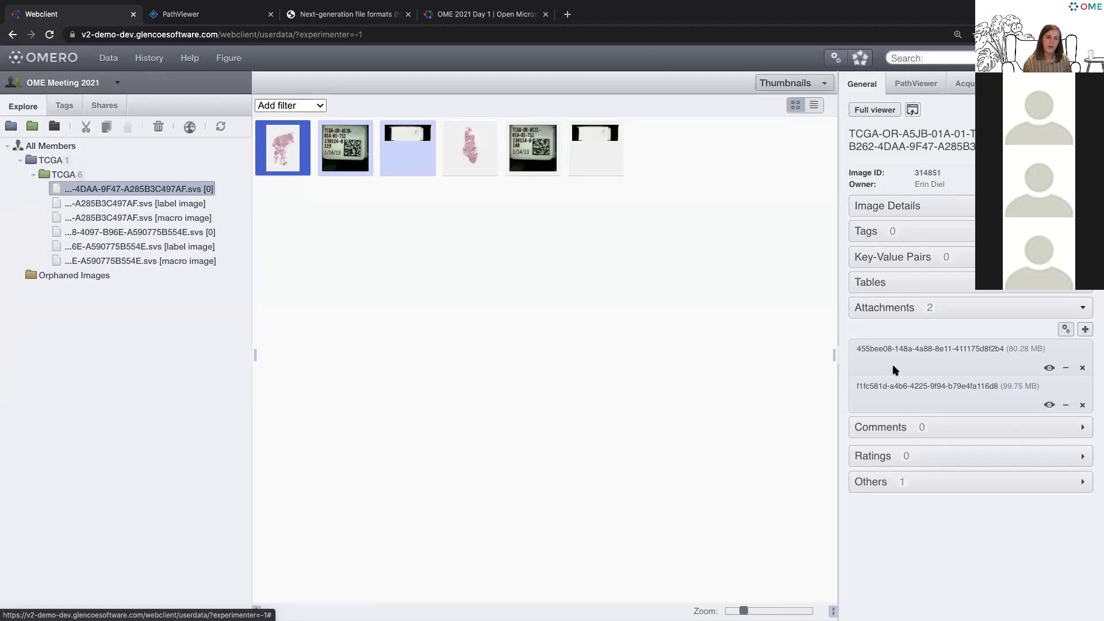
{"action": "left_click", "coordinate": [1049, 369]}
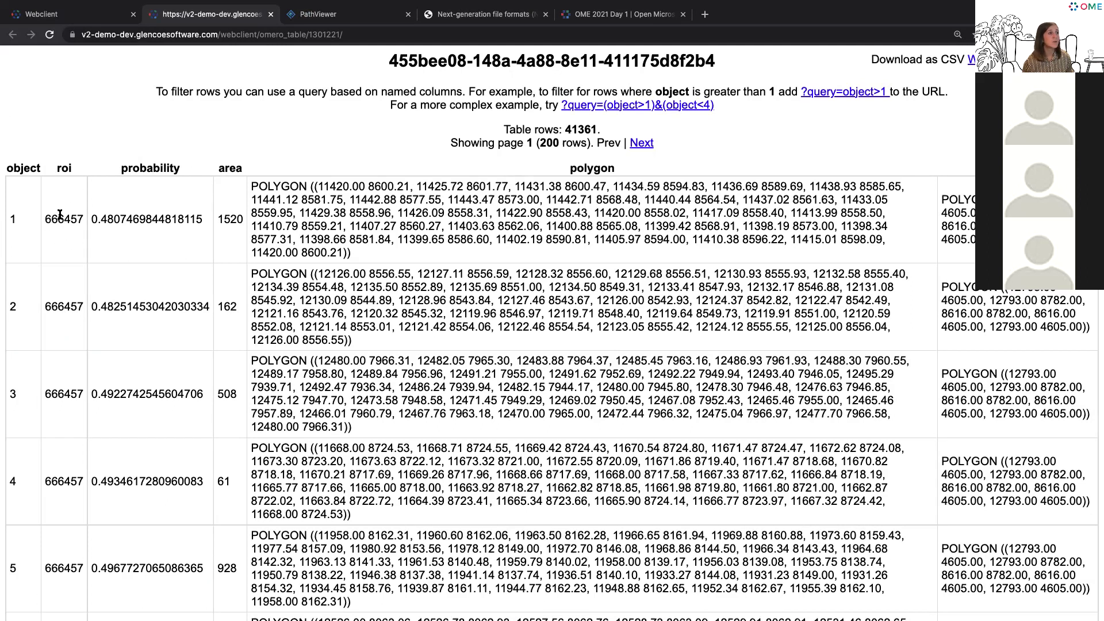
- Check the masked slide in PathViewer against the attached table's roi, probability and area columns
{"action": "left_click", "coordinate": [306, 16]}
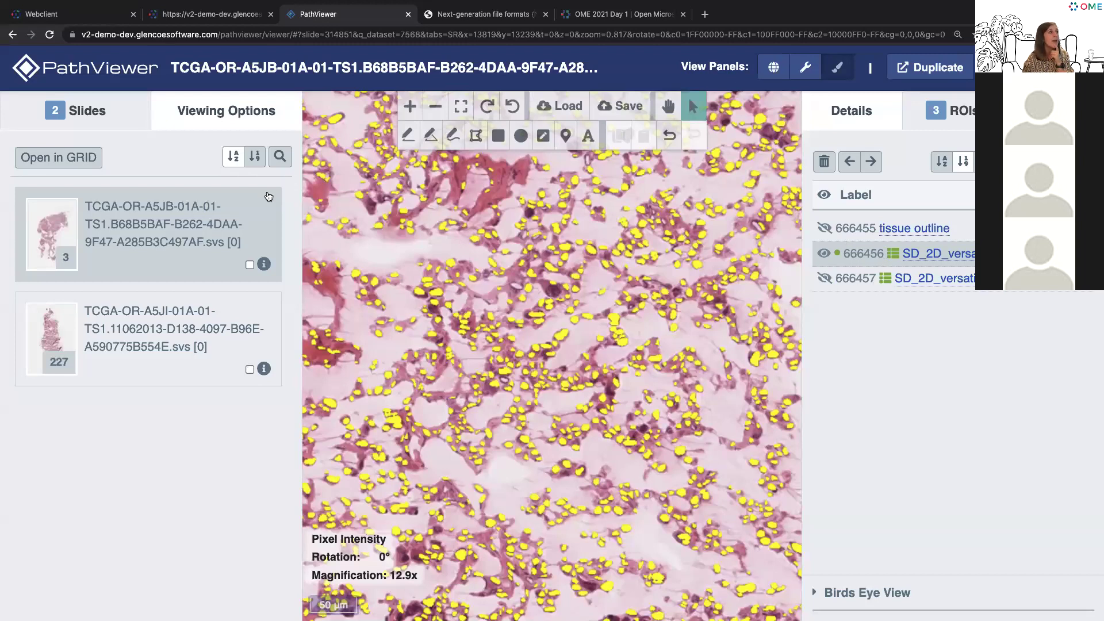
{"action": "left_click", "coordinate": [169, 16]}
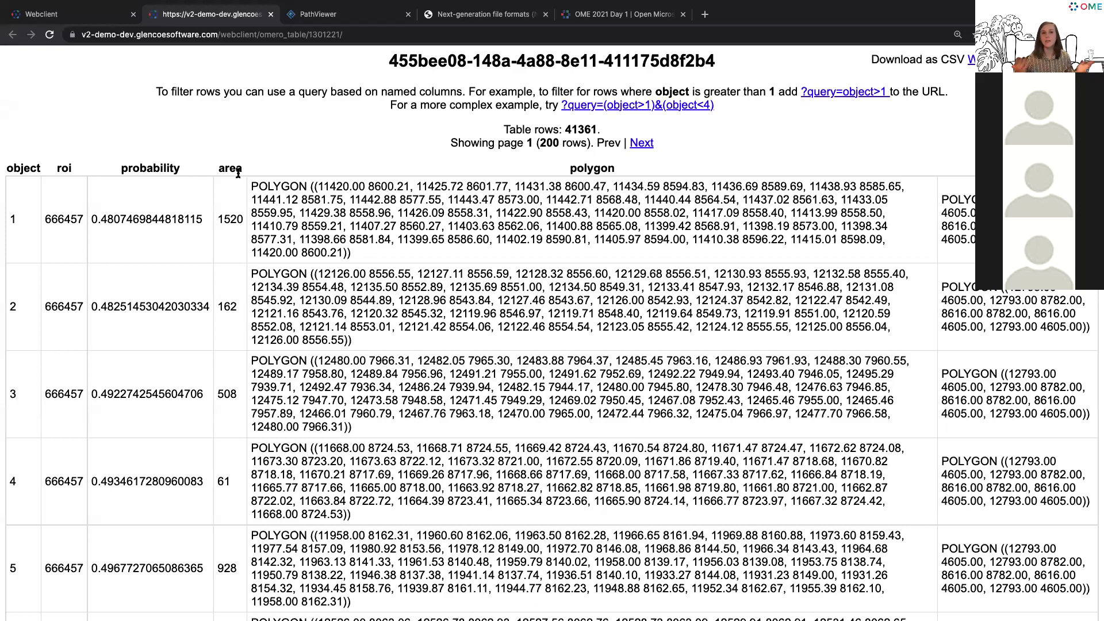
{"action": "mouse_move", "coordinate": [238, 173]}
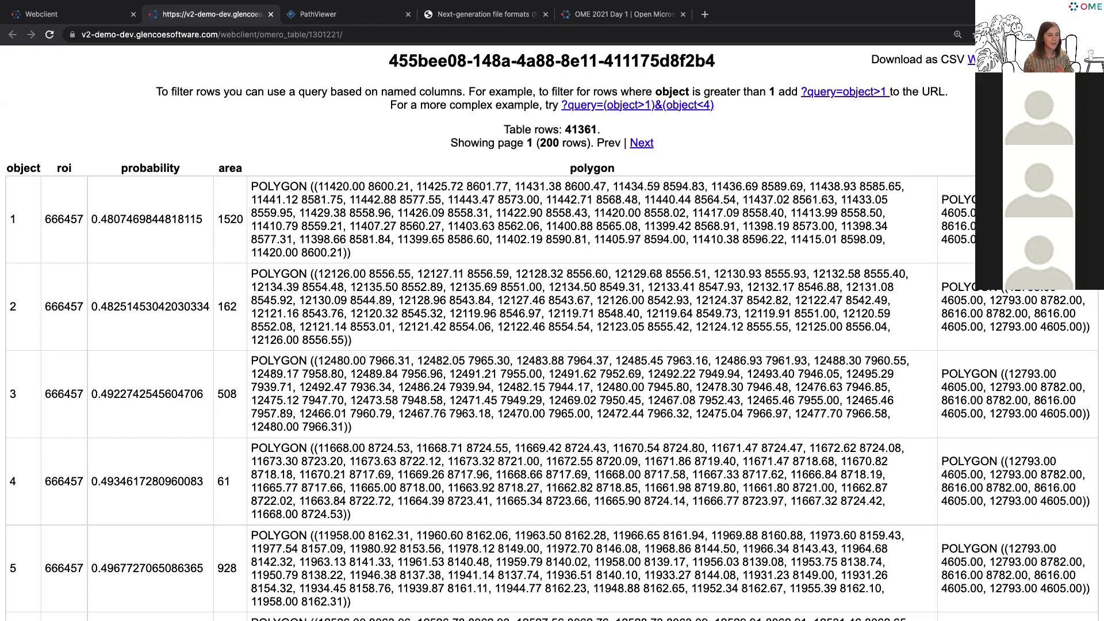
- Switch to PathViewer and create a label group from table 1301219 for the slide's mask labels
{"action": "left_click", "coordinate": [338, 16]}
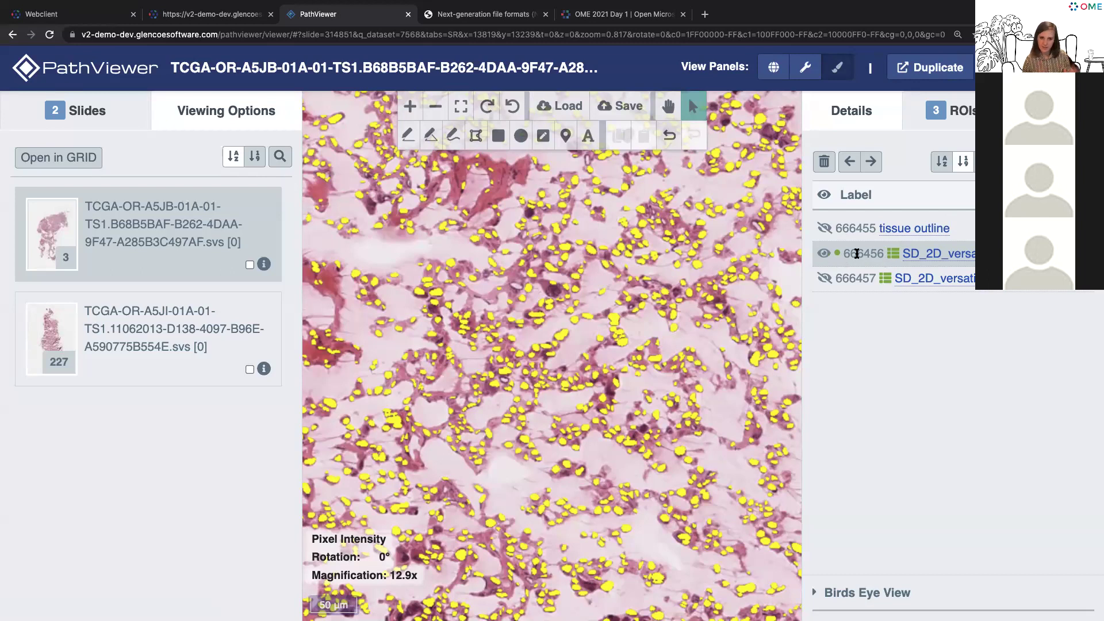
{"action": "left_click", "coordinate": [1051, 110]}
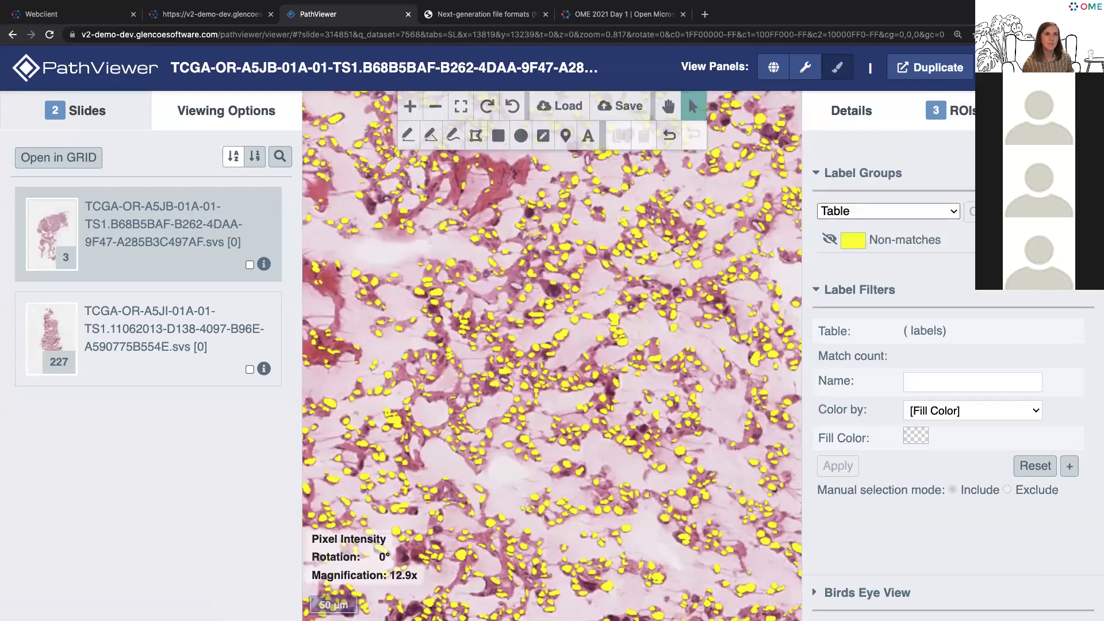
{"action": "left_click", "coordinate": [956, 212]}
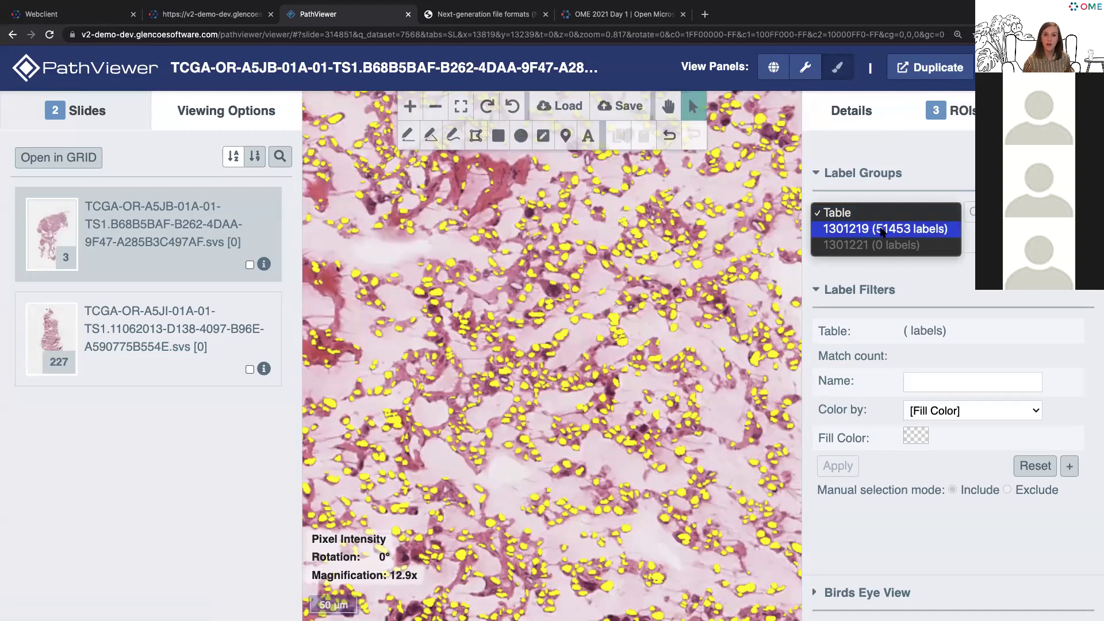
{"action": "left_click", "coordinate": [882, 231]}
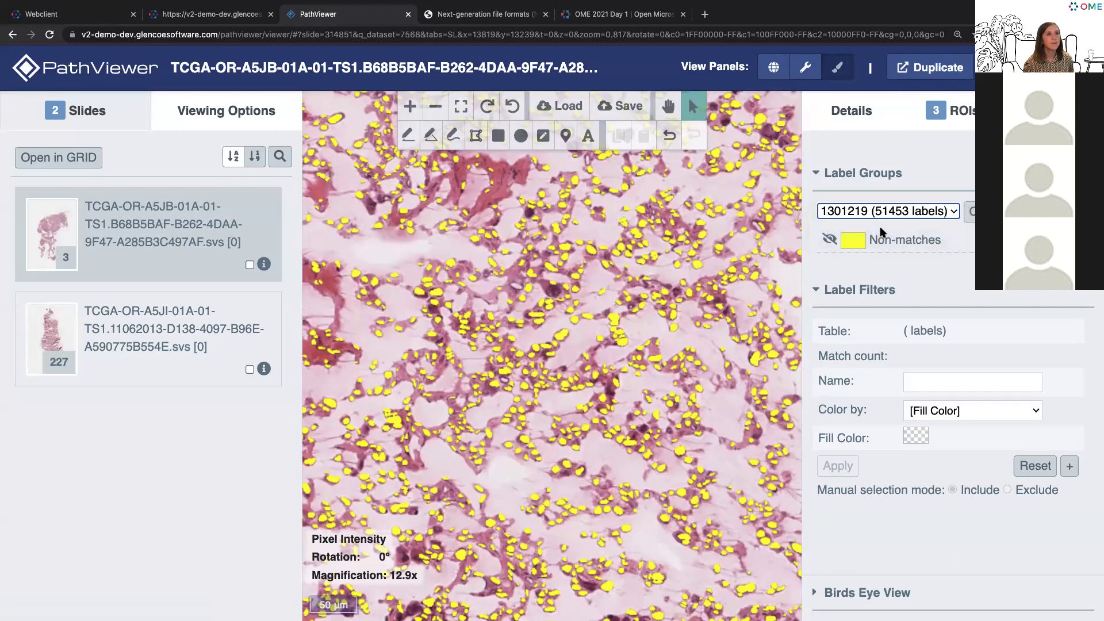
{"action": "left_click", "coordinate": [971, 211]}
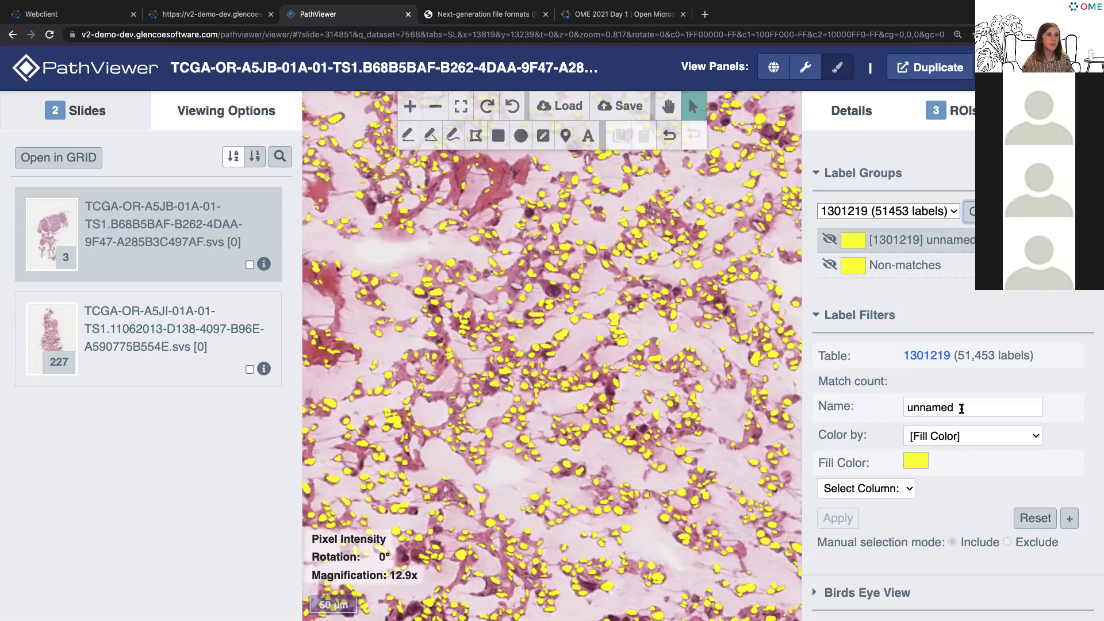
- Name the new label group small and give it a cyan fill color
{"action": "left_click_drag", "start_coordinate": [961, 408], "coordinate": [883, 410]}
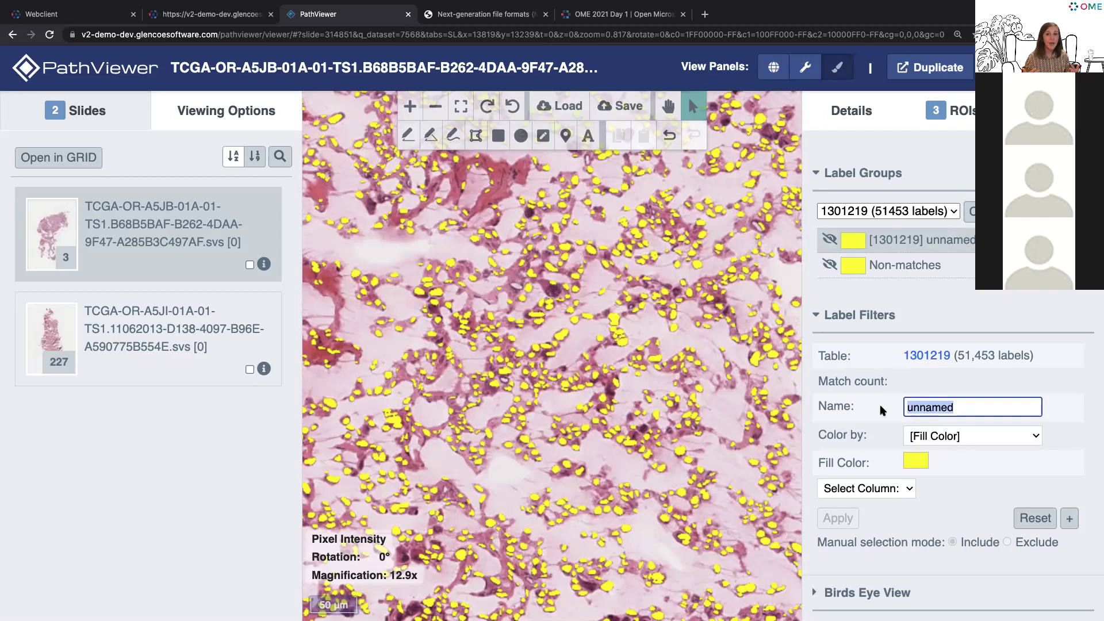
{"action": "type", "text": "small"}
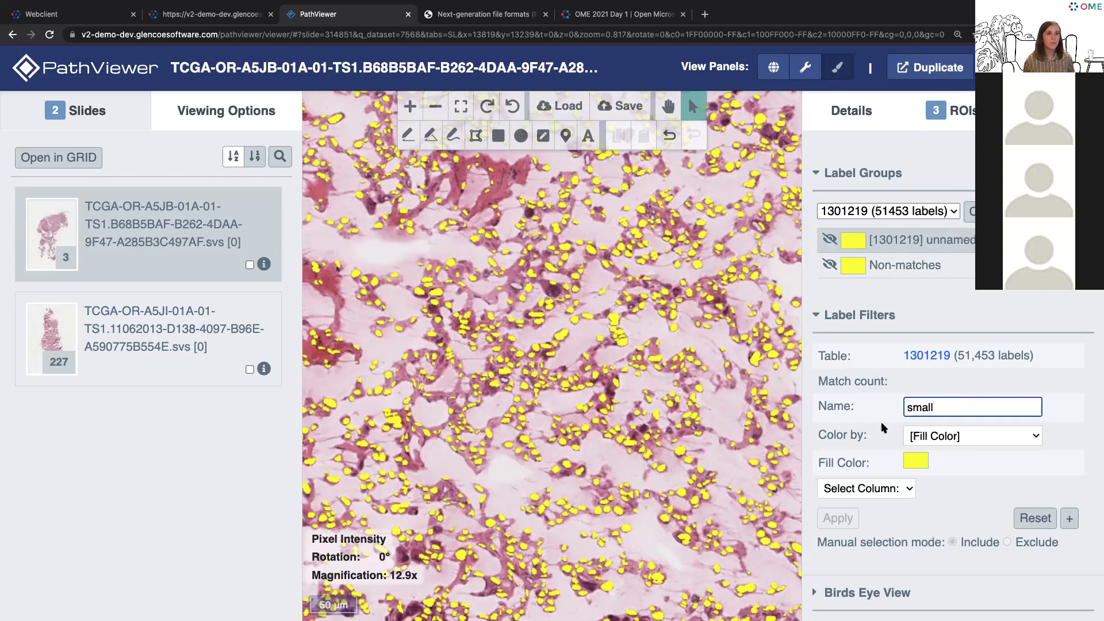
{"action": "left_click", "coordinate": [915, 461]}
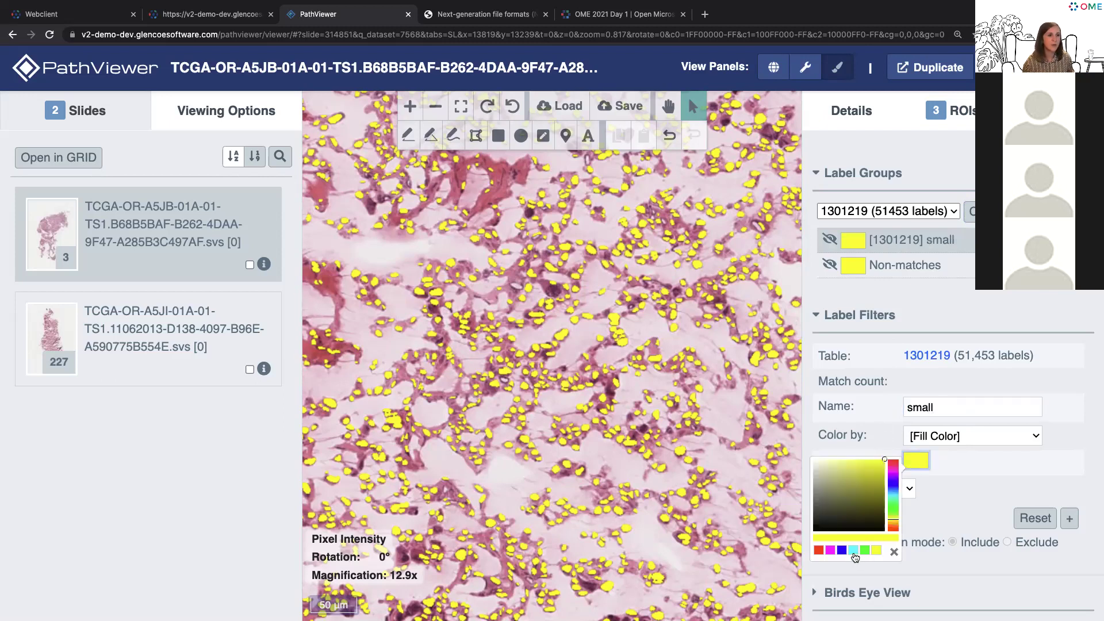
{"action": "left_click", "coordinate": [854, 551]}
{"action": "left_click", "coordinate": [986, 498]}
- Filter the small group to labels with area < 500, apply it, and show the non-matching labels as well
{"action": "left_click", "coordinate": [897, 489]}
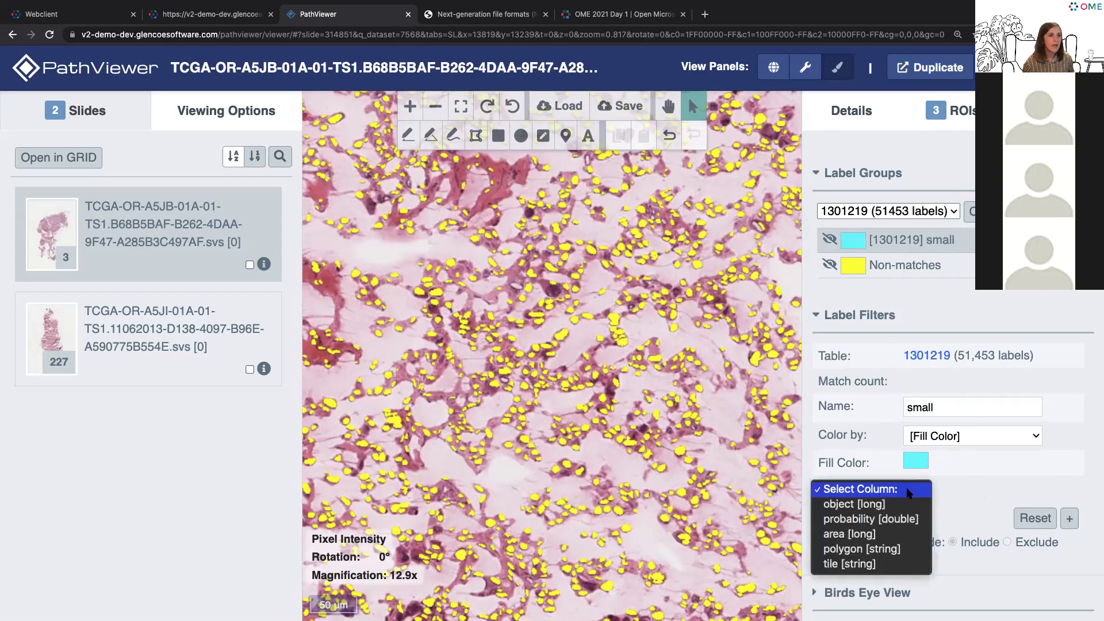
{"action": "left_click", "coordinate": [909, 534]}
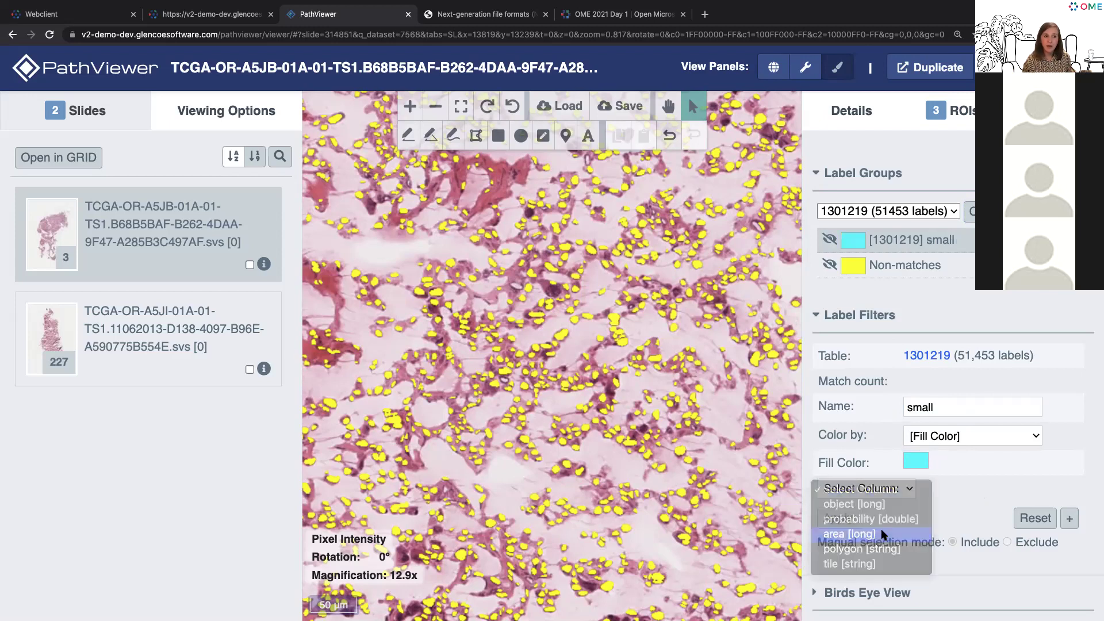
{"action": "left_click", "coordinate": [932, 489]}
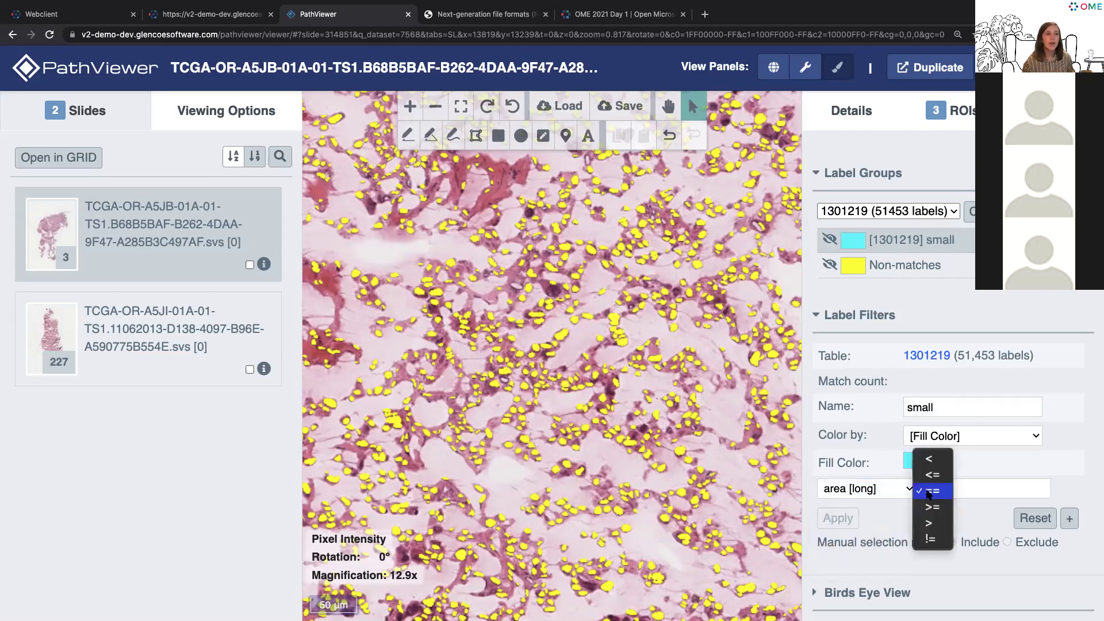
{"action": "left_click", "coordinate": [930, 461]}
{"action": "left_click", "coordinate": [970, 490]}
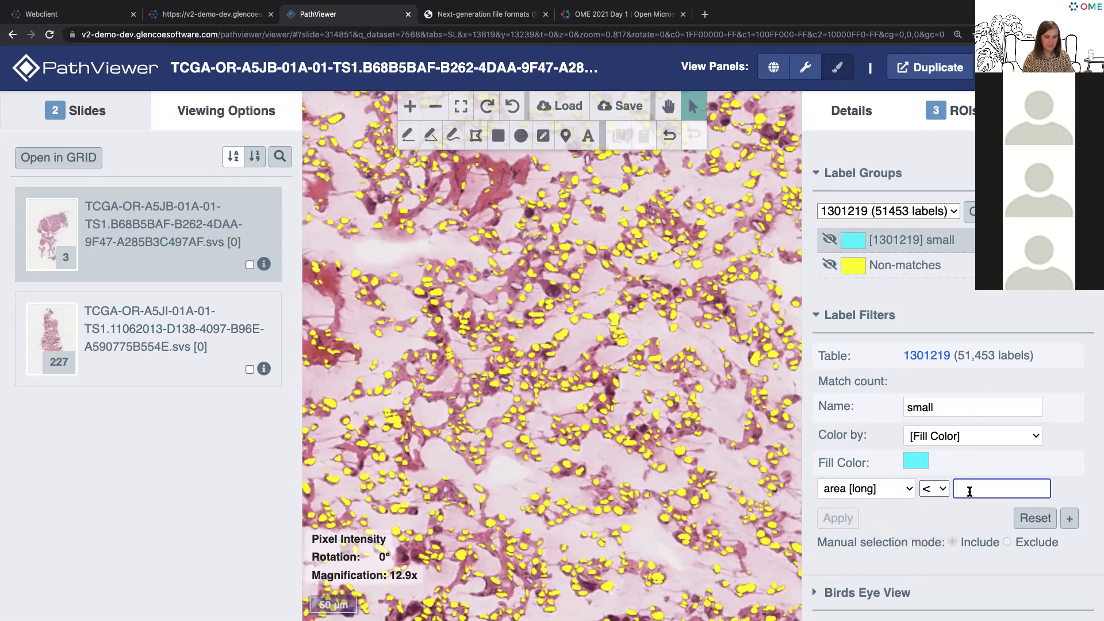
{"action": "type", "text": "500"}
{"action": "left_click", "coordinate": [851, 519]}
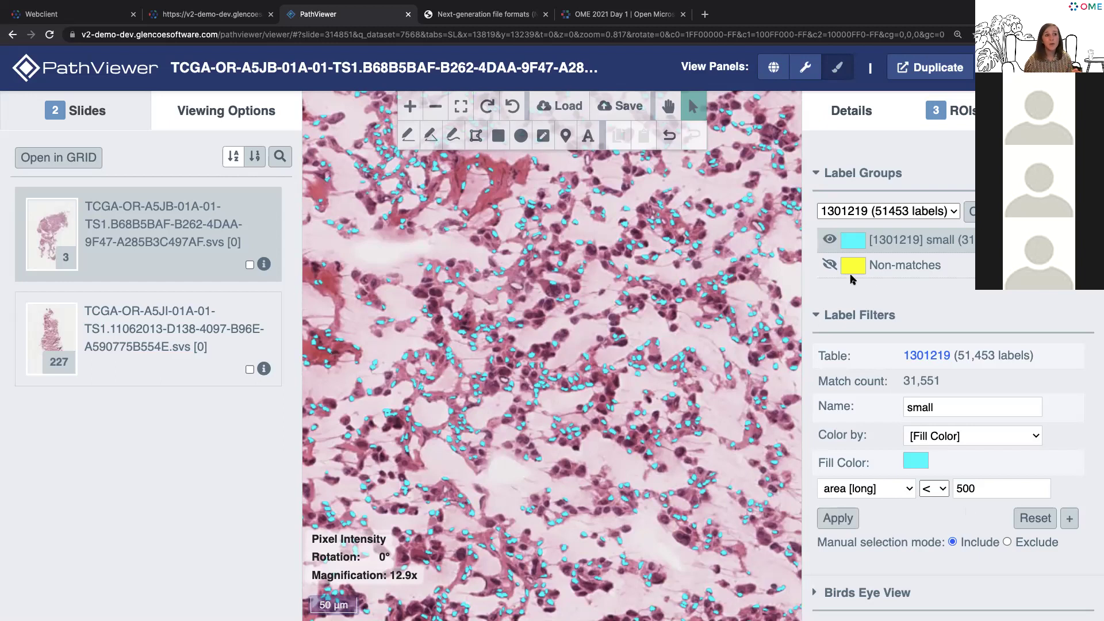
{"action": "left_click", "coordinate": [830, 266]}
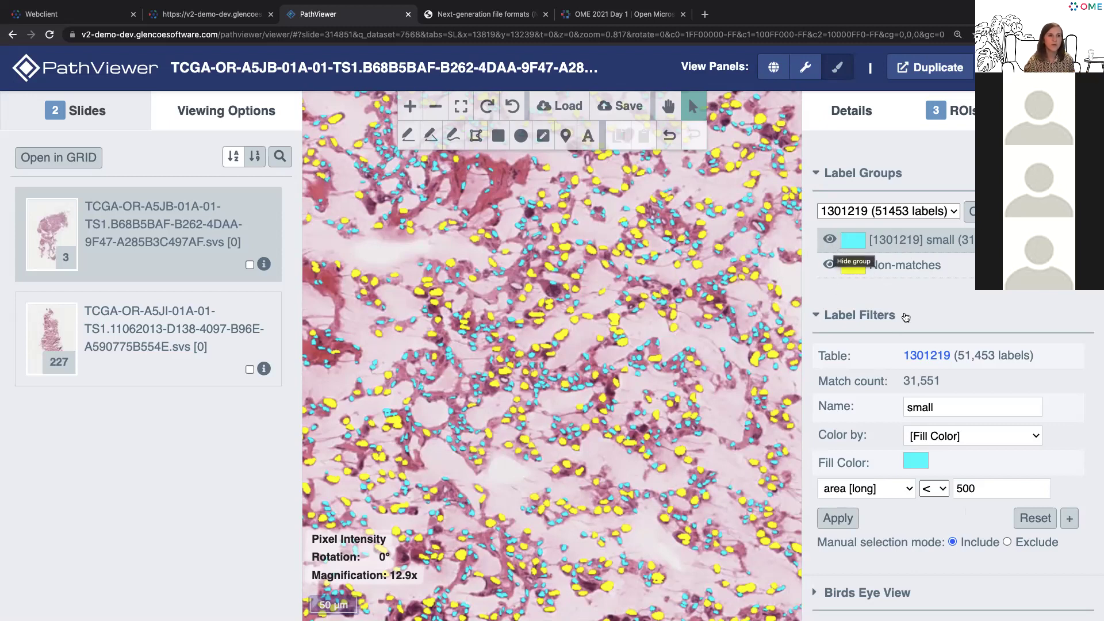
- Add a second condition of probability > 0.8 to the small group's filter and apply it
{"action": "left_click", "coordinate": [1070, 518]}
{"action": "left_click", "coordinate": [912, 512]}
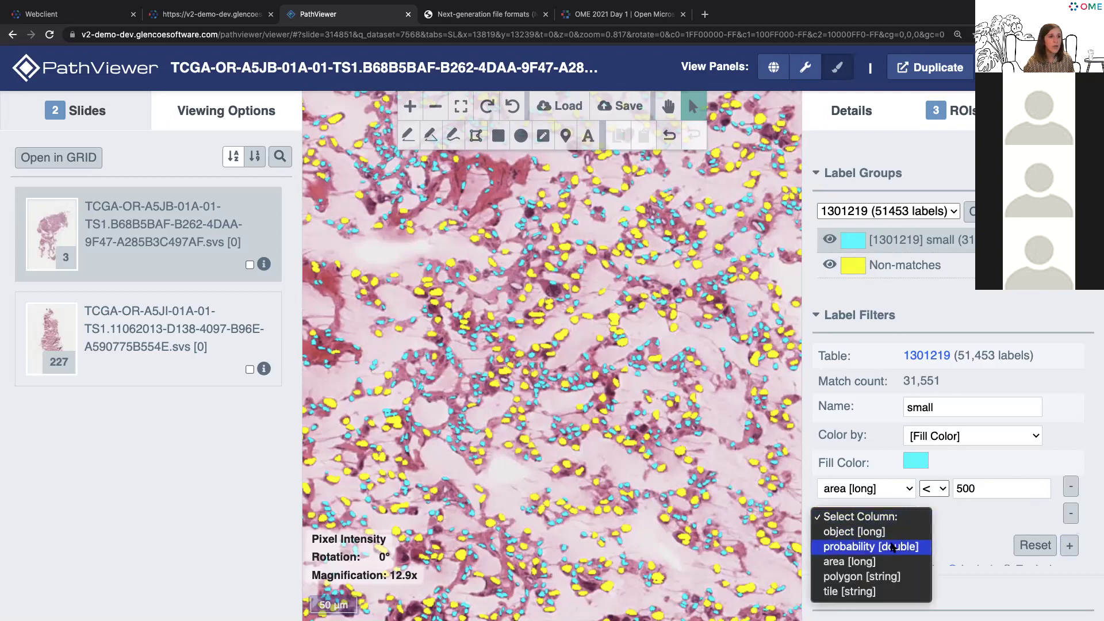
{"action": "left_click", "coordinate": [885, 547]}
{"action": "left_click", "coordinate": [931, 518]}
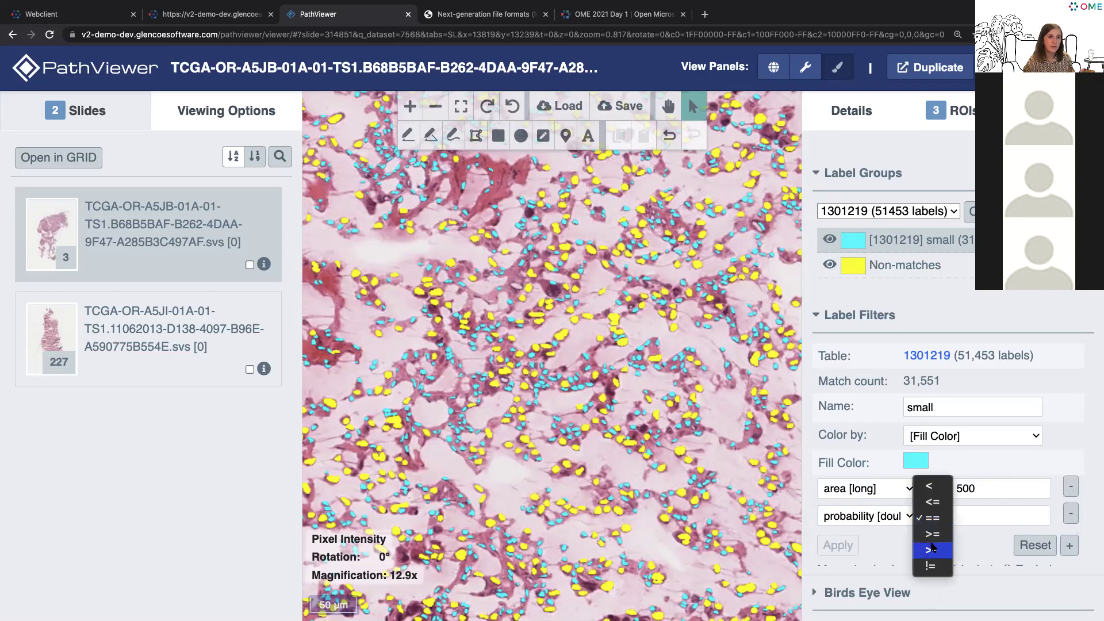
{"action": "left_click", "coordinate": [929, 550]}
{"action": "left_click", "coordinate": [969, 516]}
{"action": "type", "text": "0"}
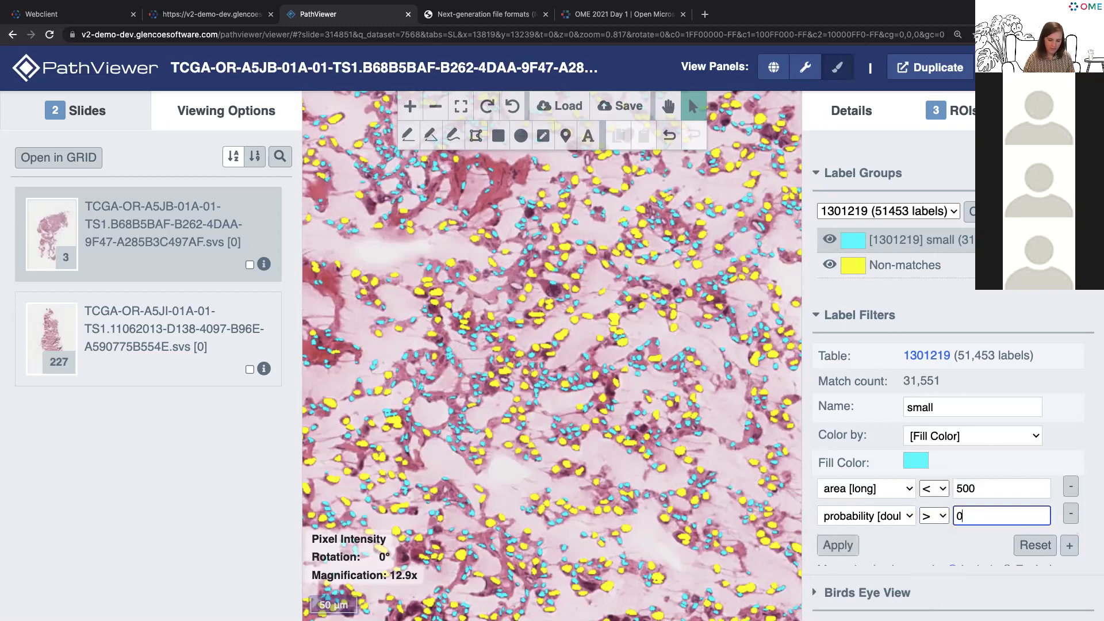
{"action": "type", "text": ".8"}
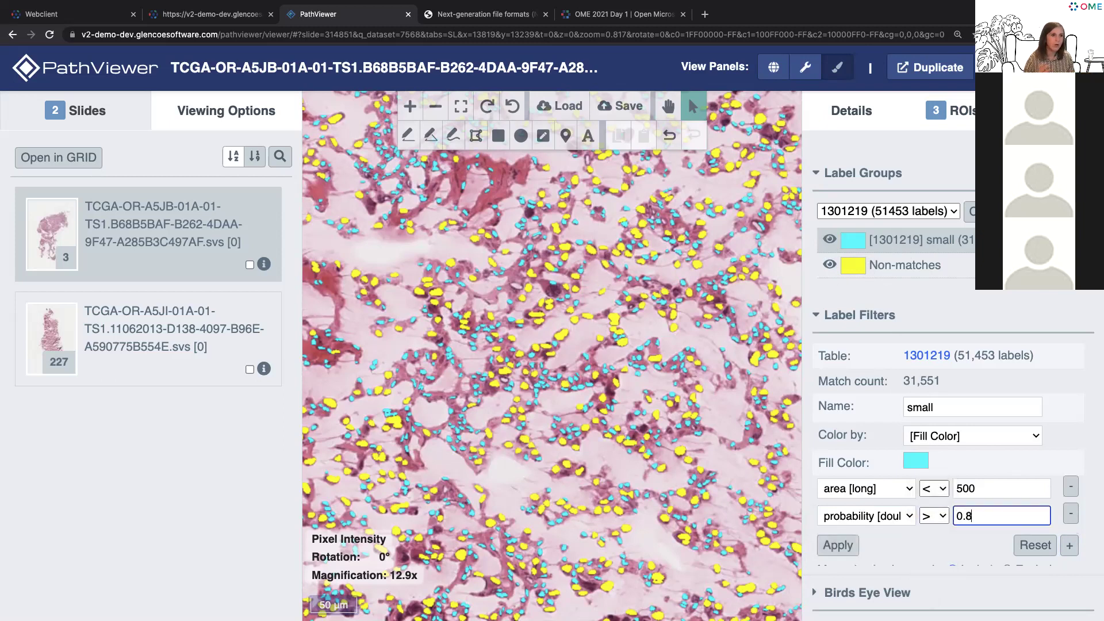
{"action": "left_click", "coordinate": [848, 548]}
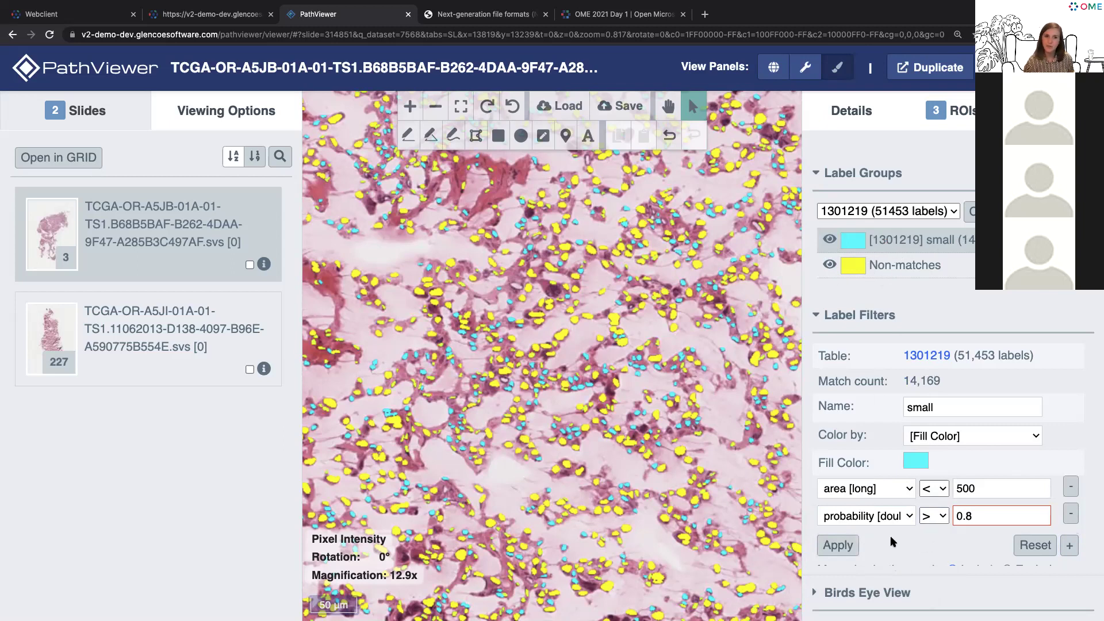
- Create a second label group from table 1301219, hide the small group, and name the new one Probability
{"action": "scroll", "coordinate": [891, 541], "scroll_direction": "down", "scroll_amount": 1}
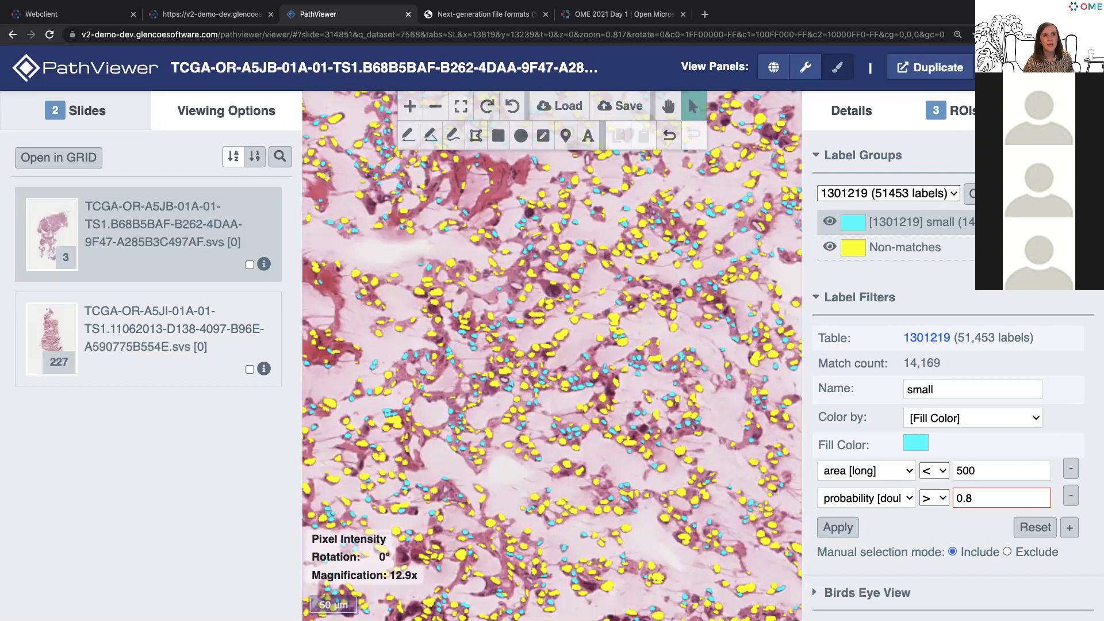
{"action": "left_click", "coordinate": [971, 194]}
{"action": "left_click", "coordinate": [829, 224]}
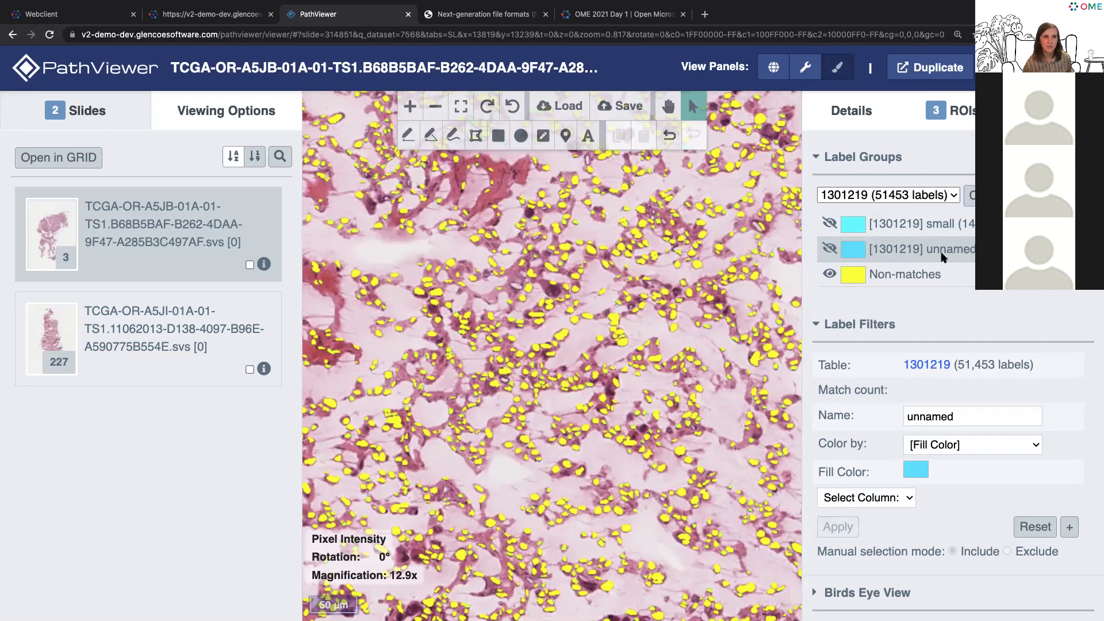
{"action": "left_click_drag", "start_coordinate": [972, 421], "coordinate": [895, 421]}
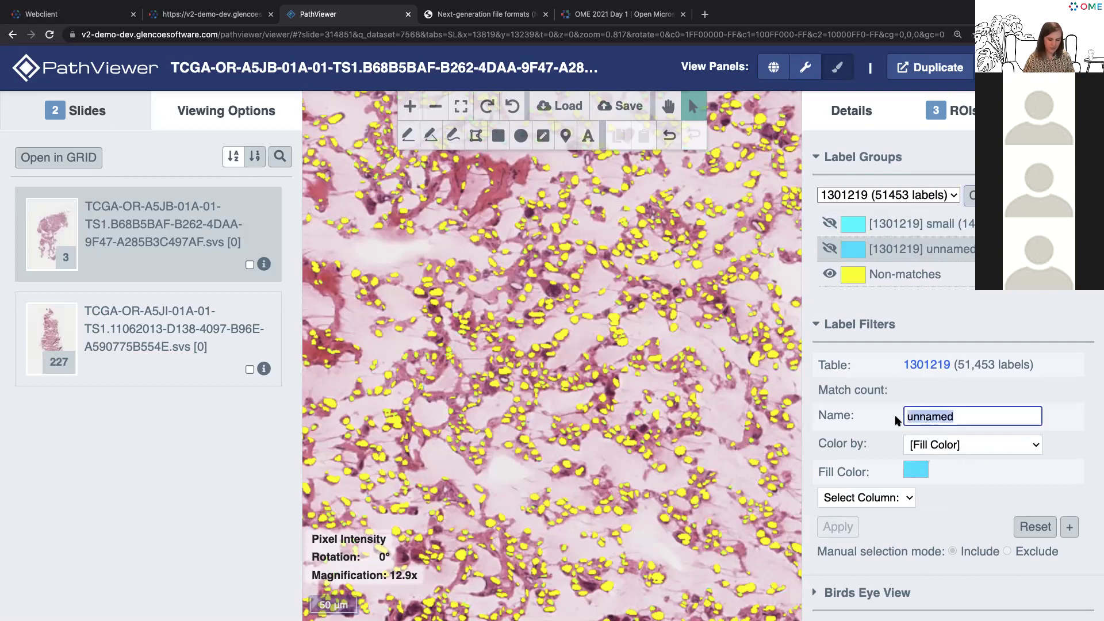
{"action": "type", "text": "Proba"}
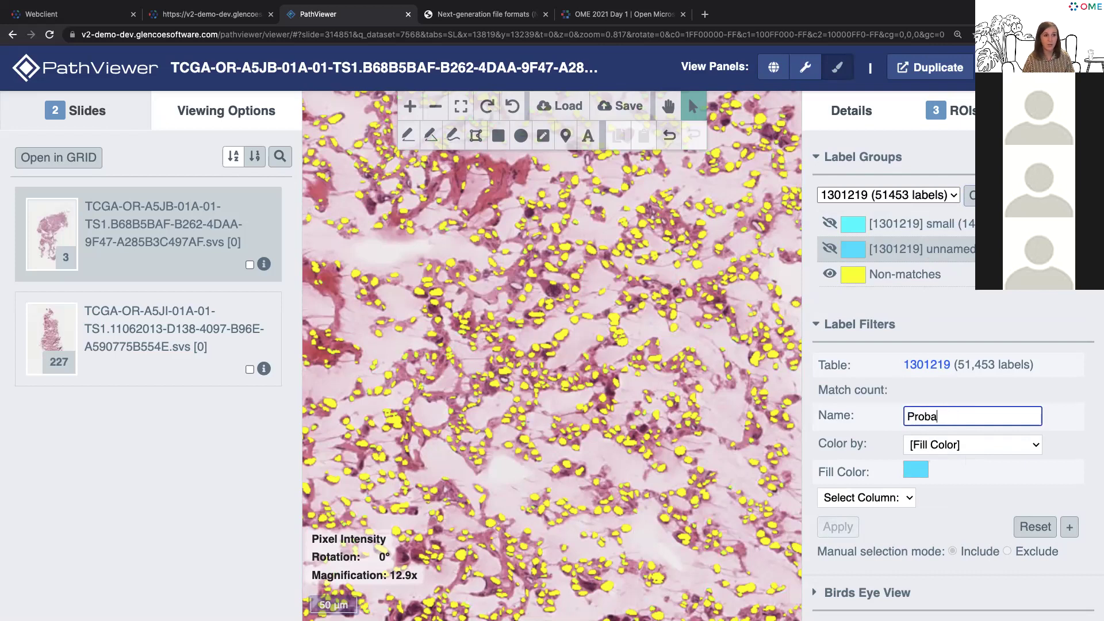
{"action": "type", "text": "bility"}
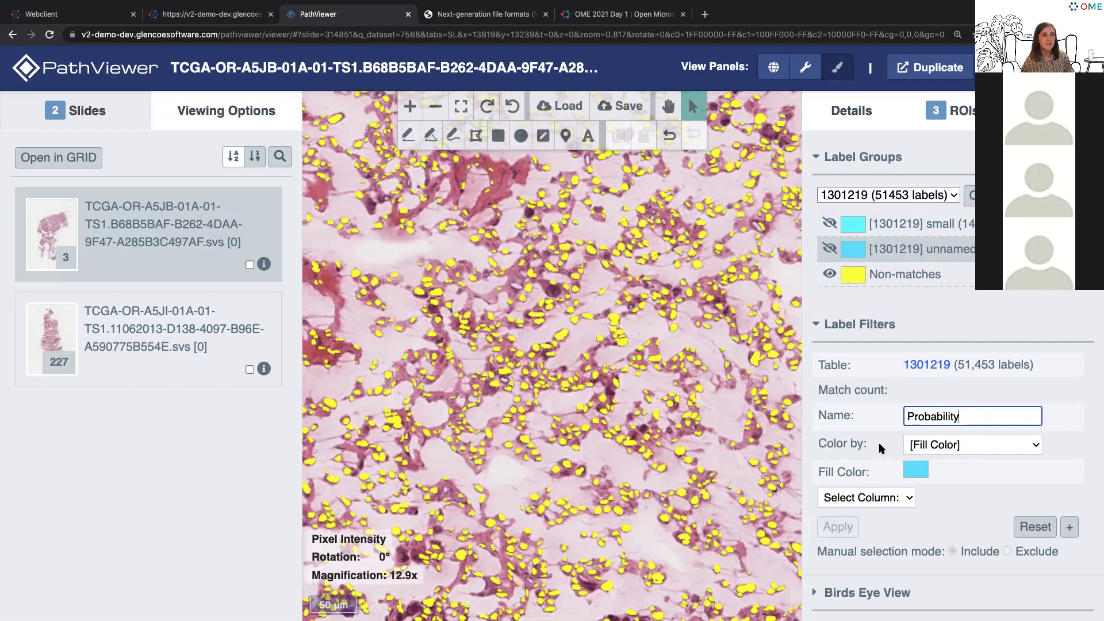
- Color the Probability group by the probability column in the Yellow-Orange-Red scheme, apply it, and raise its lower color limit to 0.7729
{"action": "left_click", "coordinate": [919, 448]}
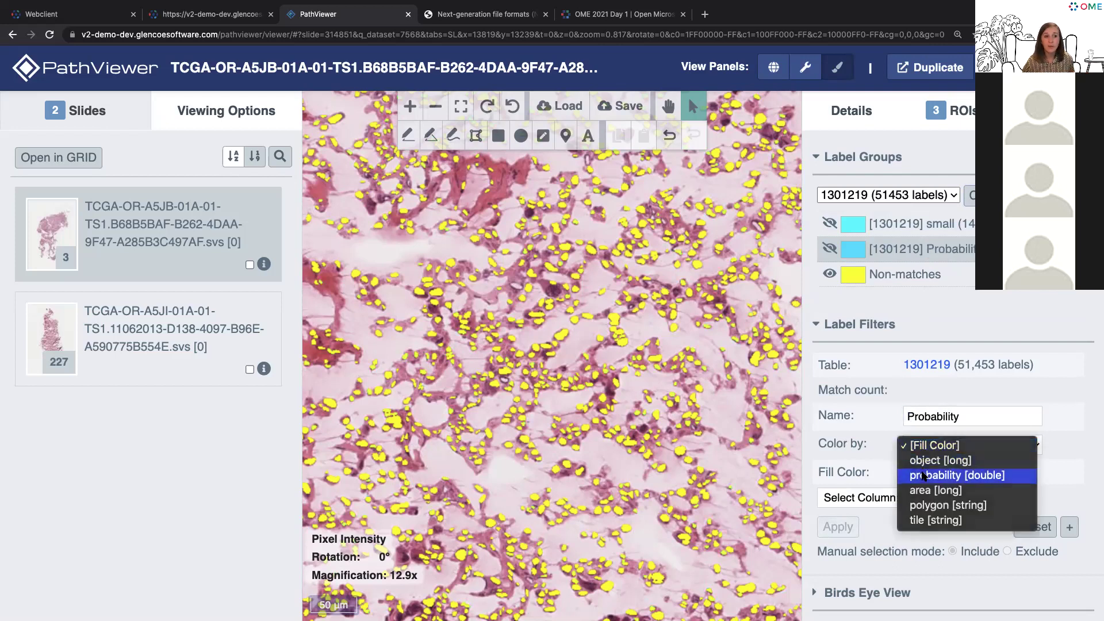
{"action": "left_click", "coordinate": [923, 476]}
{"action": "left_click", "coordinate": [937, 480]}
{"action": "scroll", "coordinate": [940, 532], "scroll_direction": "down", "scroll_amount": 5}
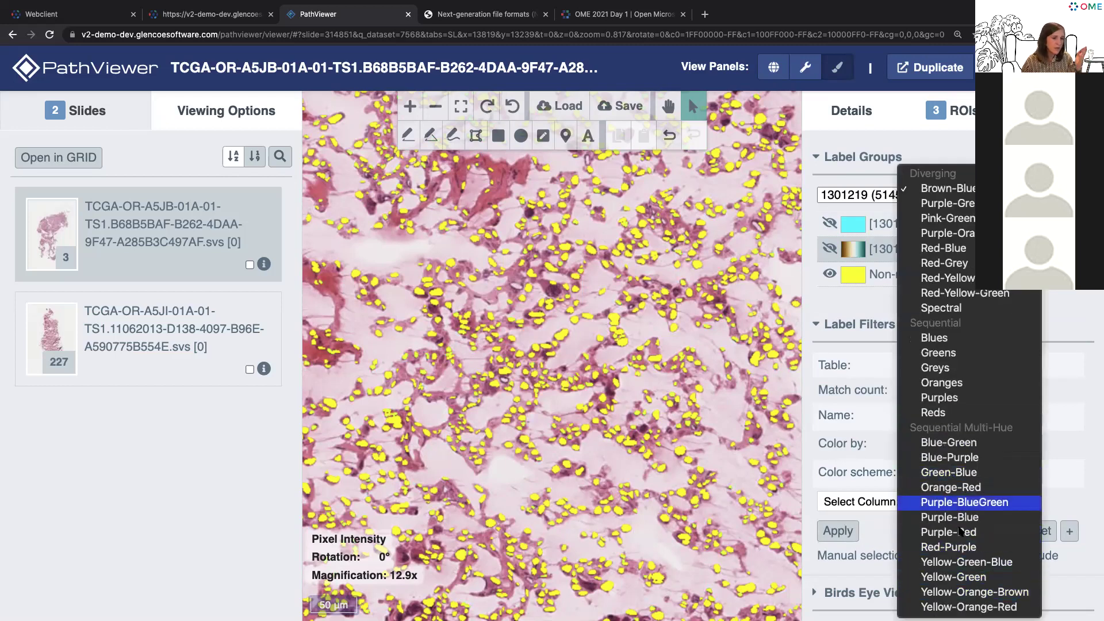
{"action": "left_click", "coordinate": [969, 607]}
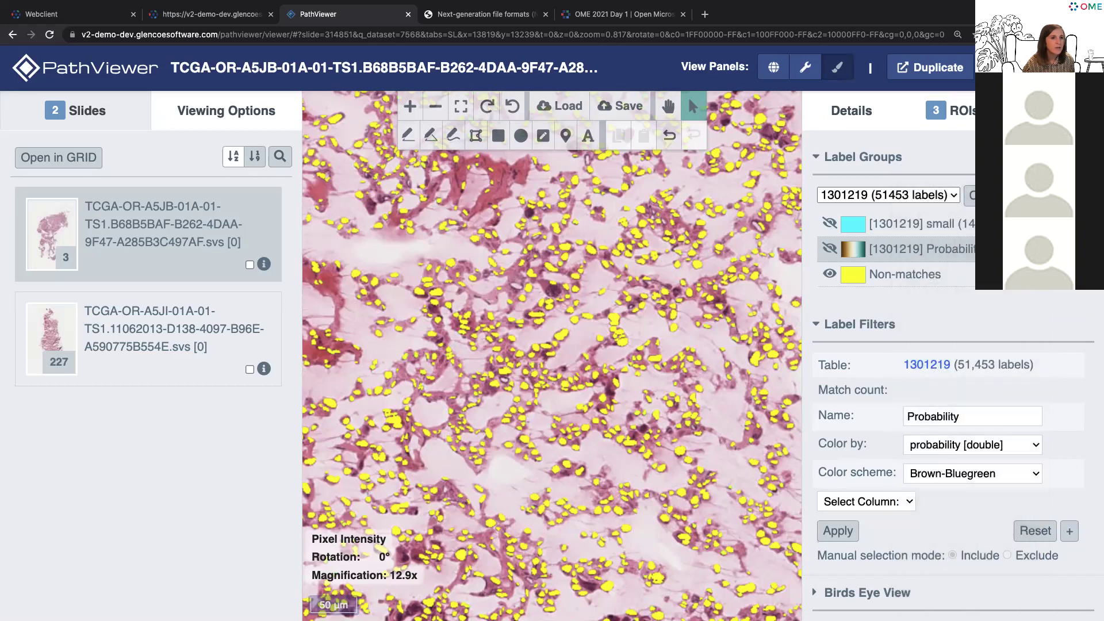
{"action": "left_click", "coordinate": [839, 532]}
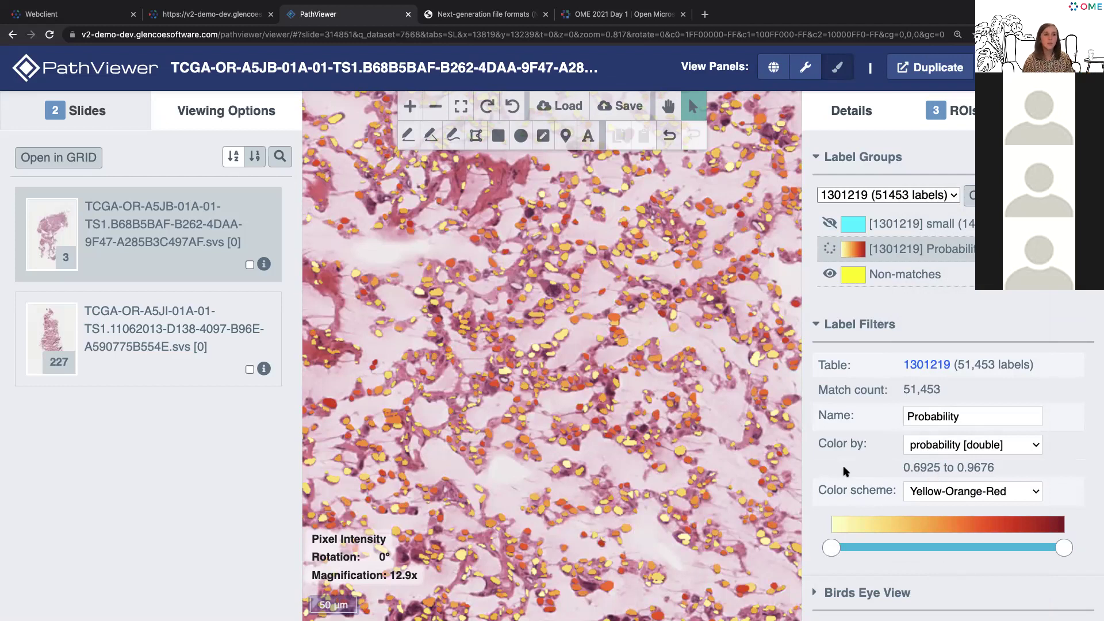
{"action": "scroll", "coordinate": [843, 465], "scroll_direction": "down", "scroll_amount": 1}
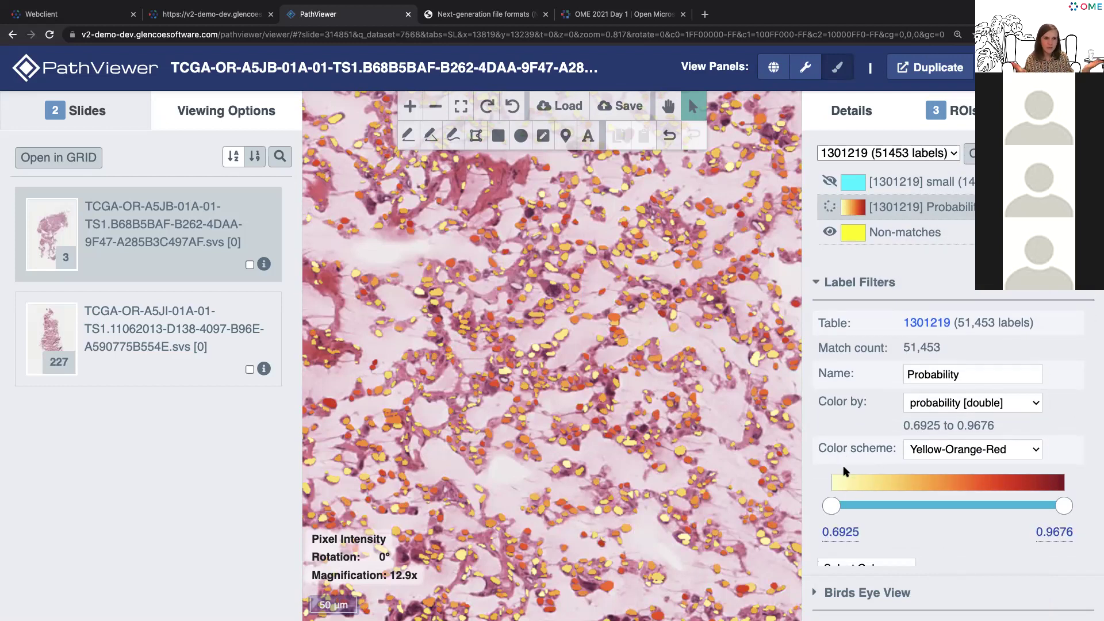
{"action": "left_click_drag", "start_coordinate": [828, 511], "coordinate": [900, 513]}
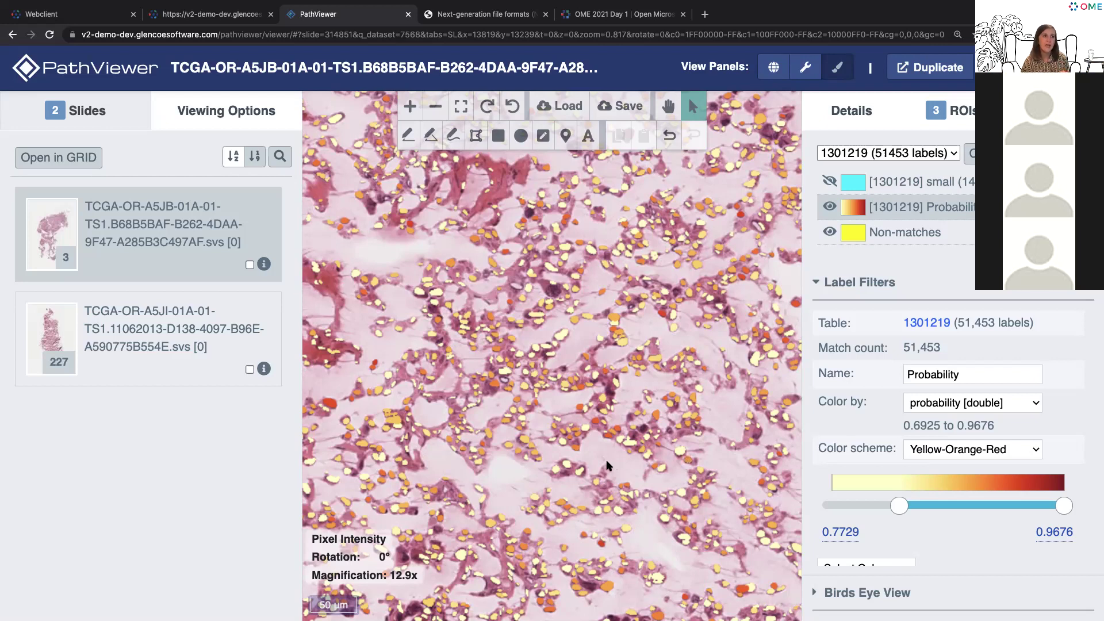
- Review the attached table's per-nucleus columns again and return to the colored labels in PathViewer
{"action": "left_click", "coordinate": [247, 16]}
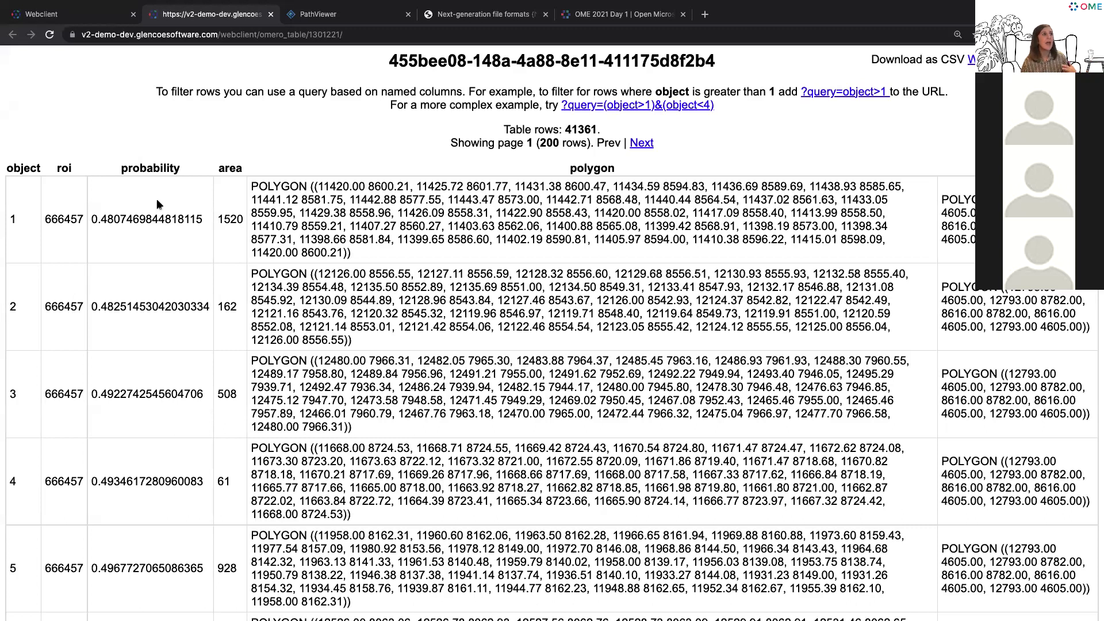
{"action": "left_click", "coordinate": [318, 16]}
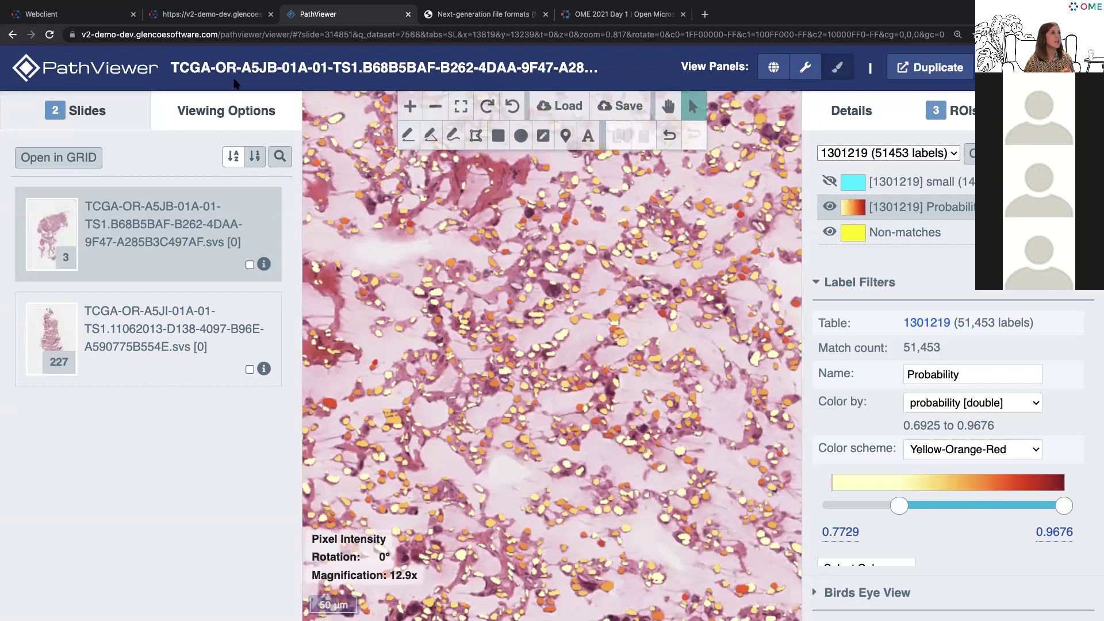
- Return to the OMERO webclient, look through the gs_scripts Utils scripts, and open the StarDist segmentation script from Analysis for the selected slide
{"action": "left_click", "coordinate": [97, 21]}
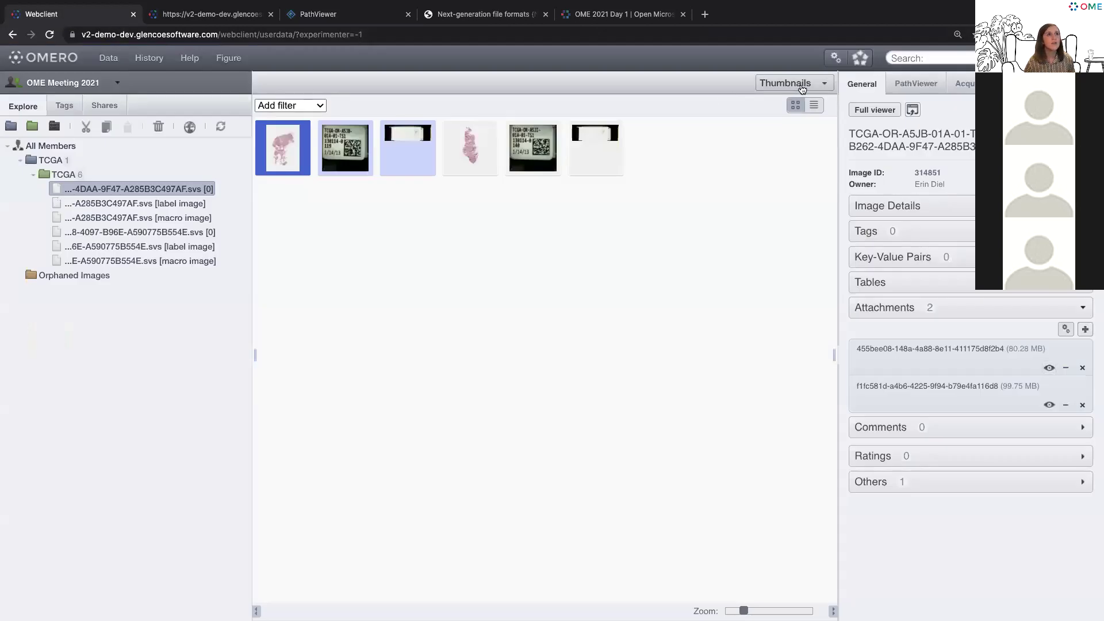
{"action": "left_click", "coordinate": [833, 67]}
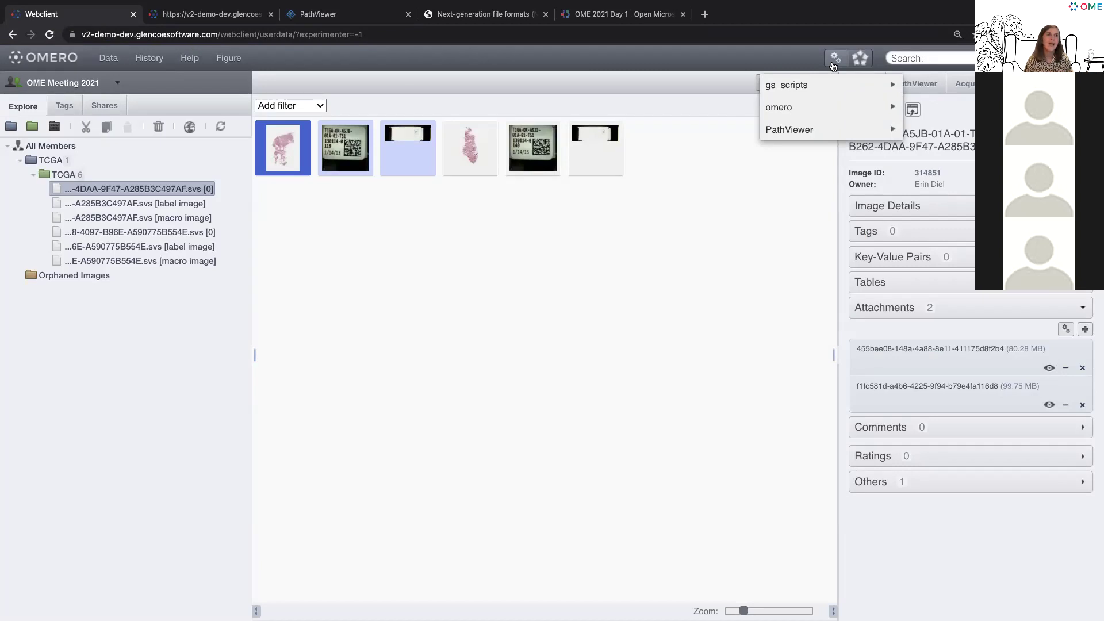
{"action": "left_click", "coordinate": [786, 85]}
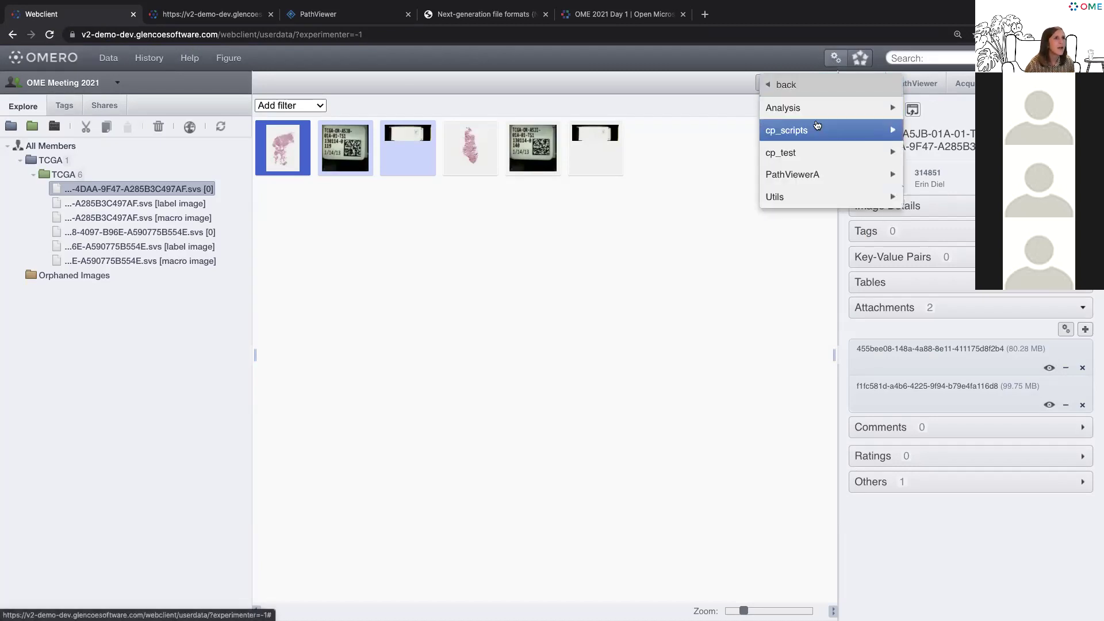
{"action": "left_click", "coordinate": [791, 196]}
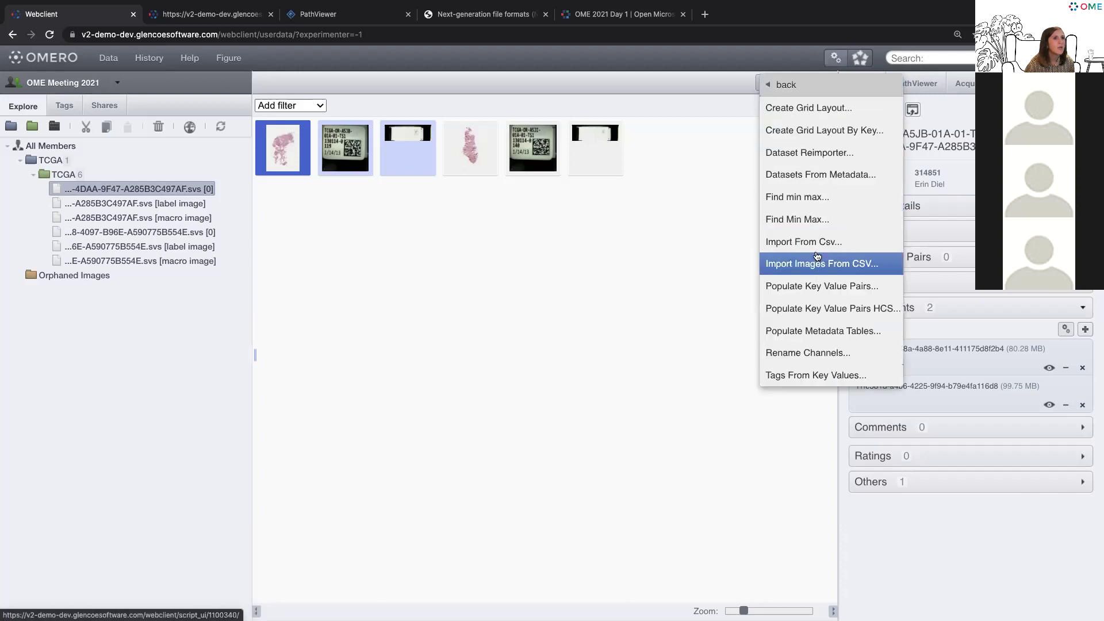
{"action": "left_click", "coordinate": [785, 85]}
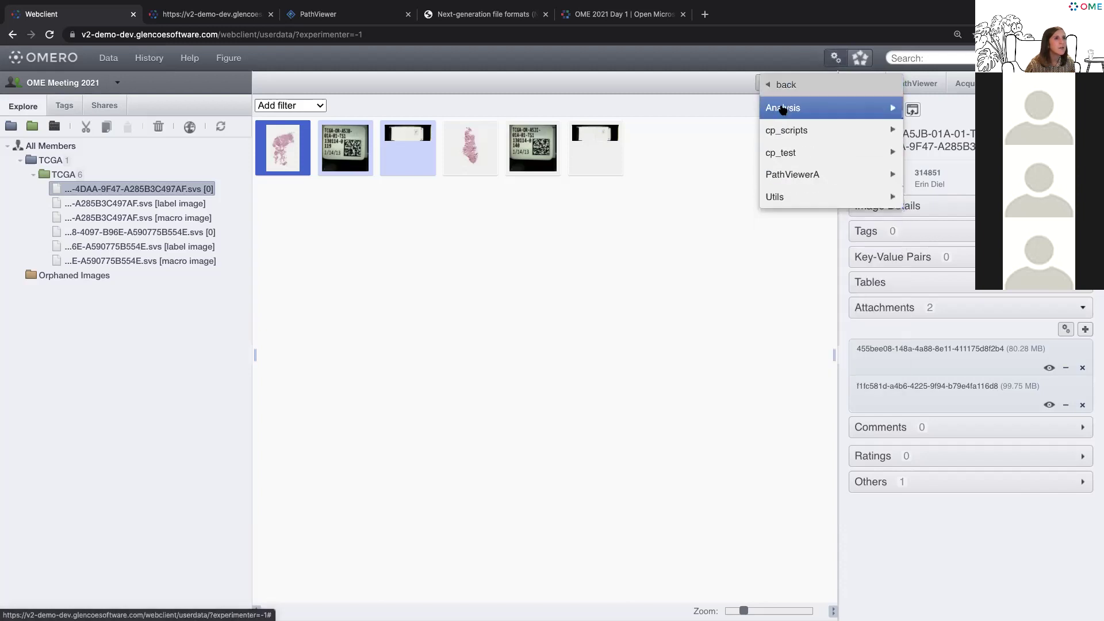
{"action": "left_click", "coordinate": [785, 108]}
{"action": "left_click", "coordinate": [808, 177]}
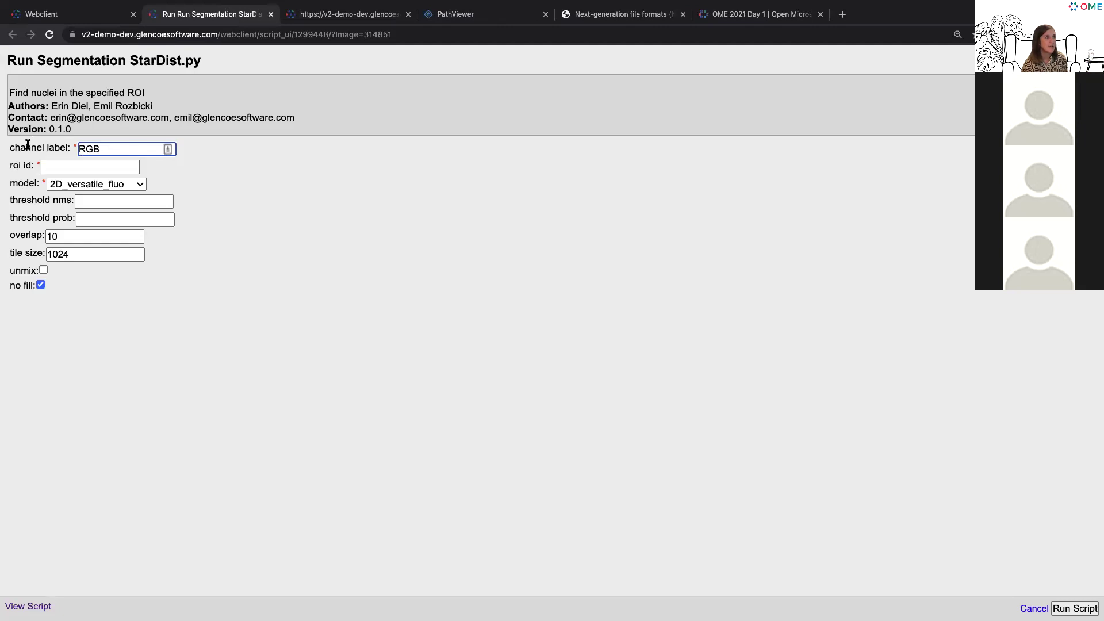
- Examine the StarDist models offered by the segmentation script, keeping 2D_versatile_fluo selected
{"action": "left_click", "coordinate": [63, 184]}
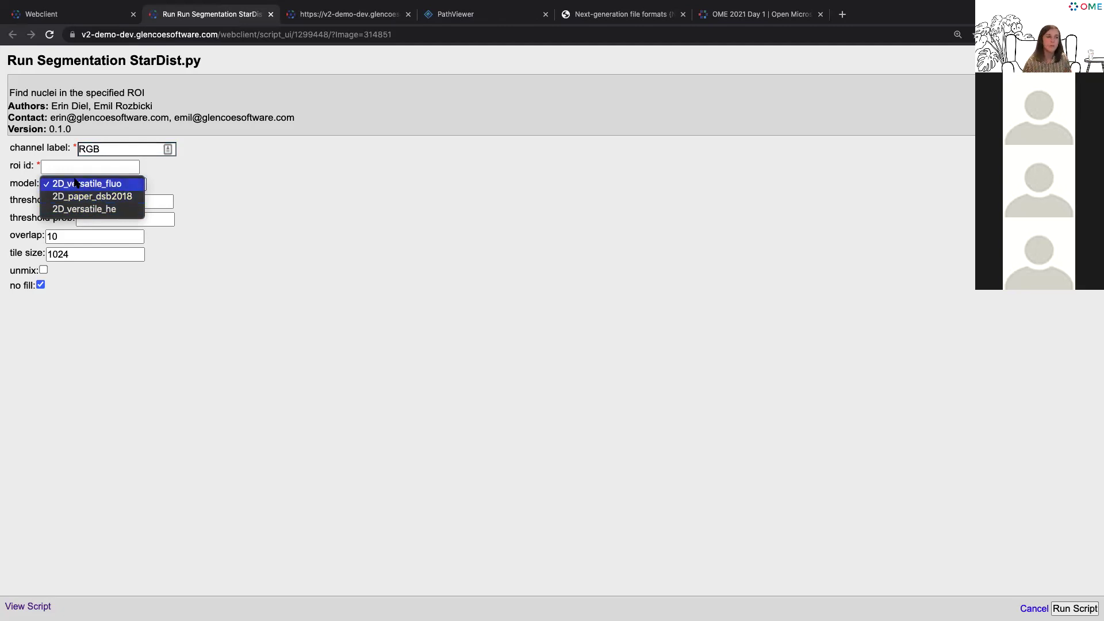
{"action": "left_click", "coordinate": [269, 234]}
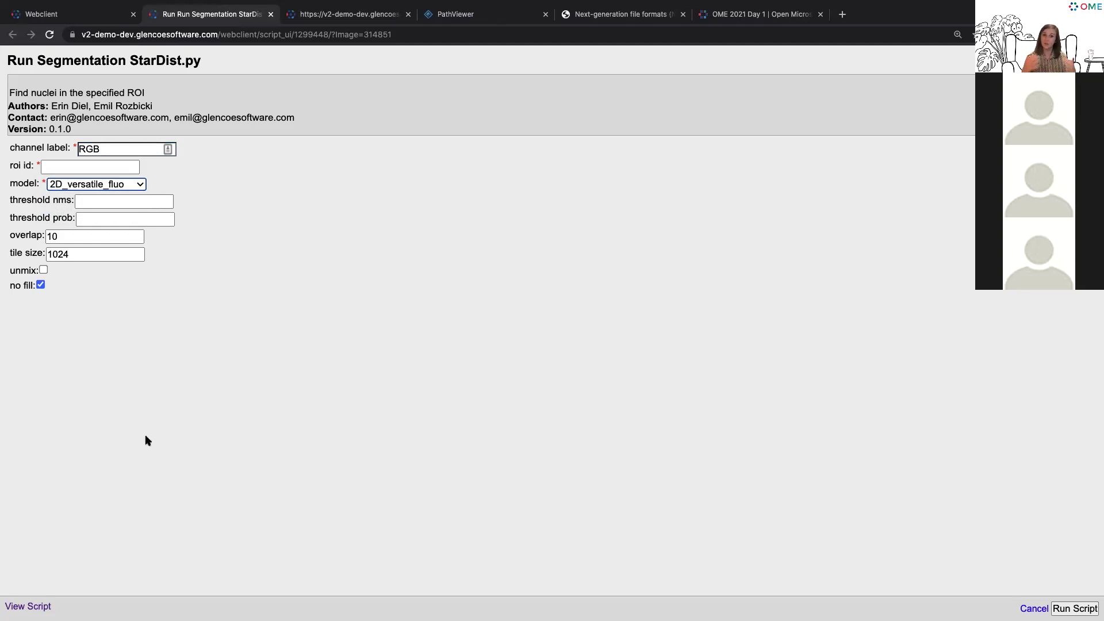
{"action": "left_click", "coordinate": [131, 185]}
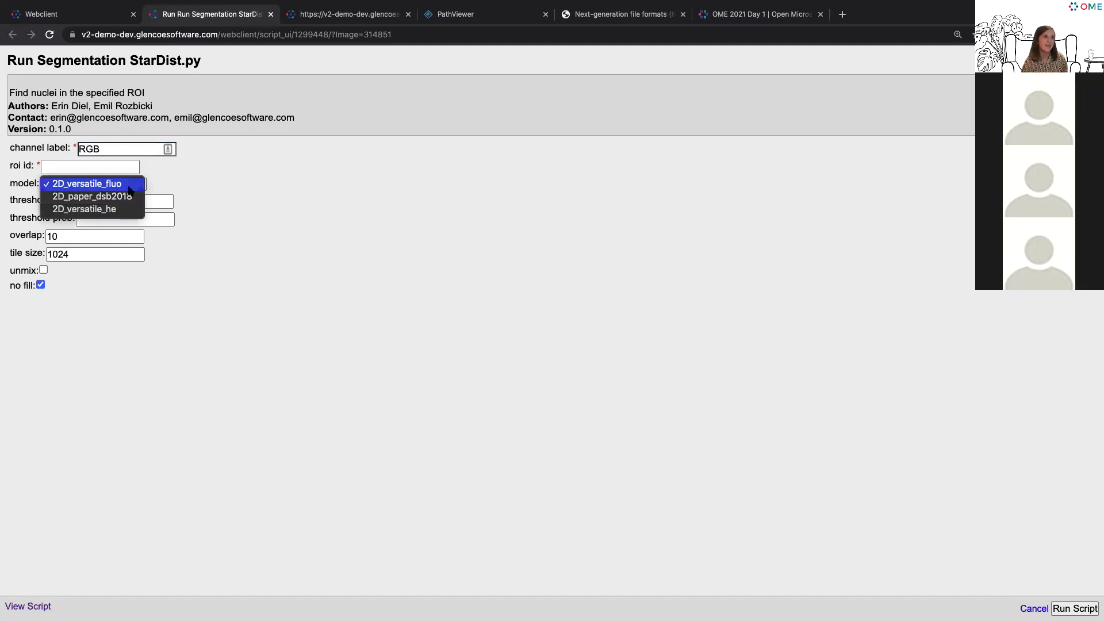
{"action": "left_click", "coordinate": [276, 339]}
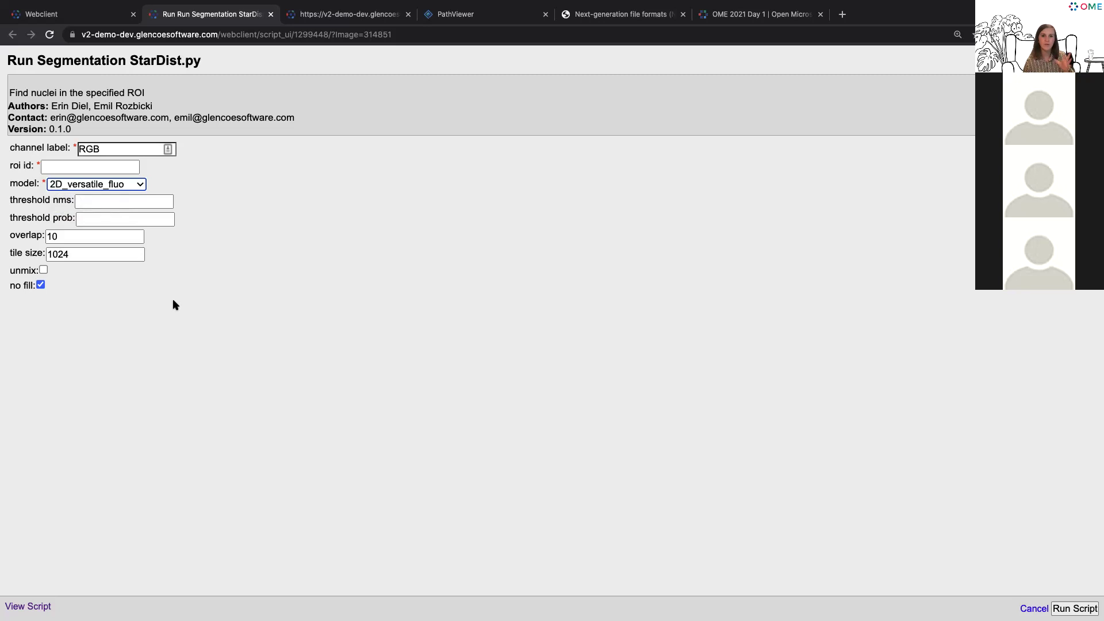
- Revisit the colored labels in PathViewer, switch to the next-generation file formats specification page, and select its web address
{"action": "left_click", "coordinate": [486, 17]}
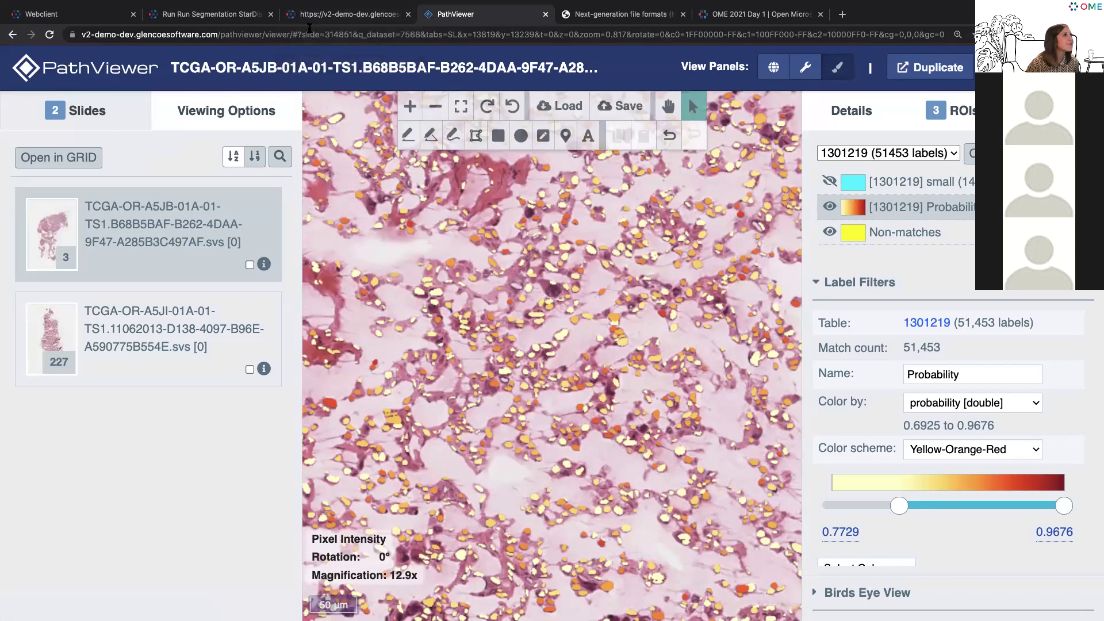
{"action": "left_click", "coordinate": [575, 20]}
{"action": "left_click", "coordinate": [468, 32]}
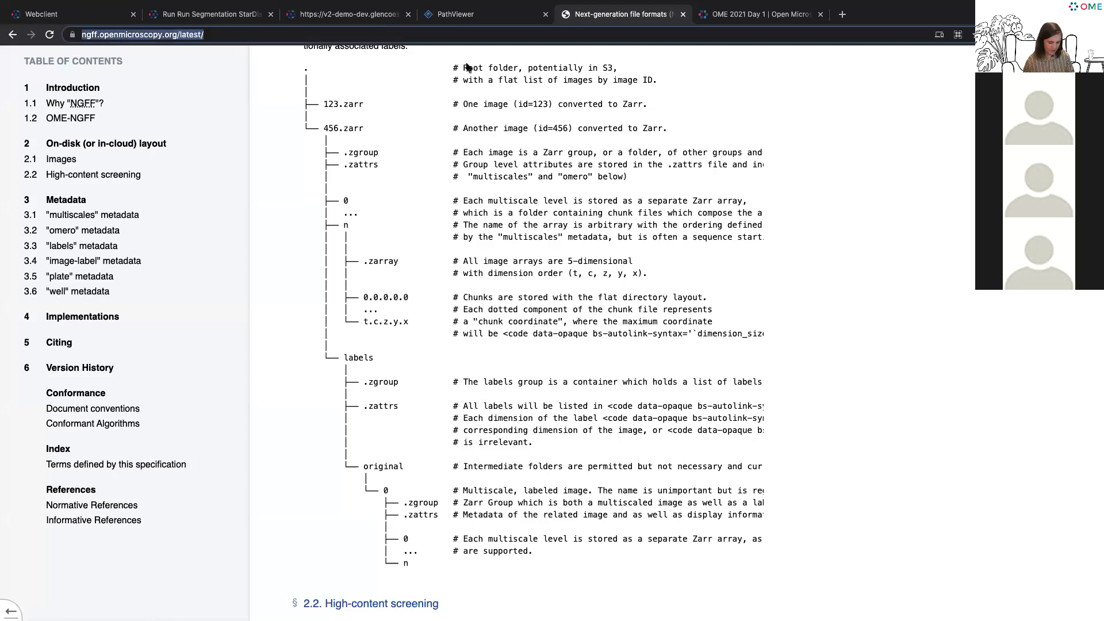